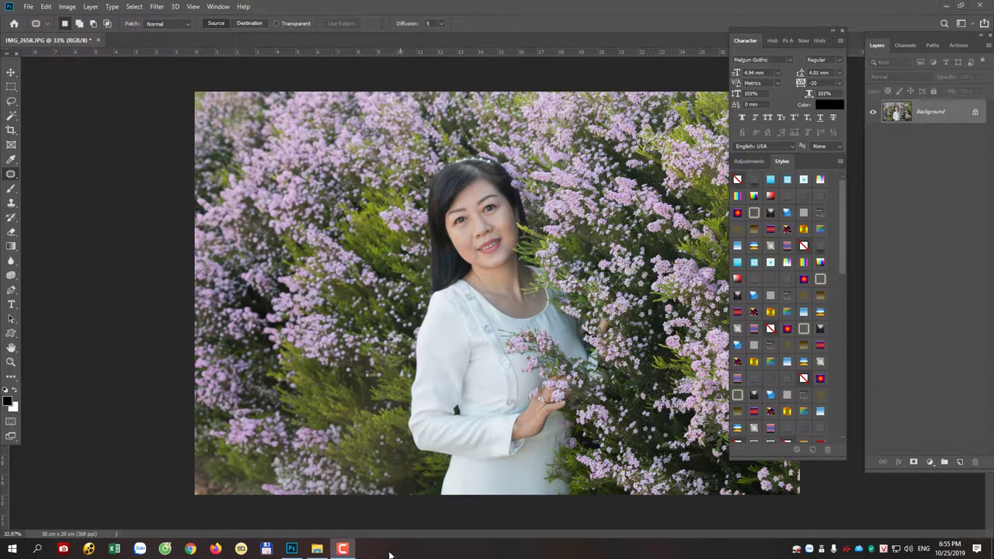
- Switch to the Move tool and scroll over the portrait to inspect it
{"action": "left_click", "coordinate": [343, 549]}
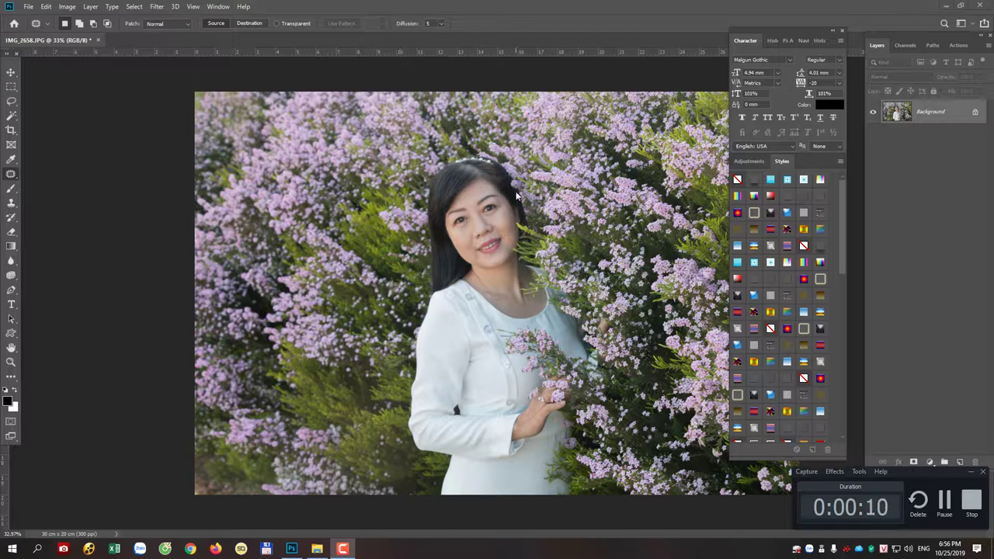
{"action": "key", "text": "v"}
{"action": "scroll", "coordinate": [490, 214], "scroll_direction": "up", "scroll_amount": 2}
{"action": "scroll", "coordinate": [482, 225], "scroll_direction": "up", "scroll_amount": 1}
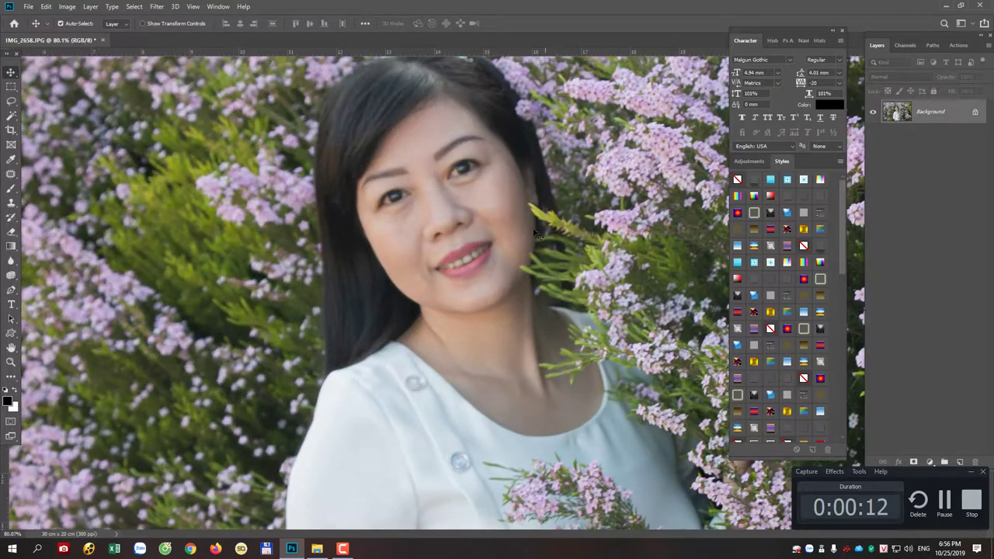
{"action": "scroll", "coordinate": [457, 213], "scroll_direction": "up", "scroll_amount": 1}
{"action": "scroll", "coordinate": [457, 215], "scroll_direction": "up", "scroll_amount": 1}
{"action": "scroll", "coordinate": [459, 218], "scroll_direction": "up", "scroll_amount": 1}
{"action": "scroll", "coordinate": [458, 218], "scroll_direction": "down", "scroll_amount": 1}
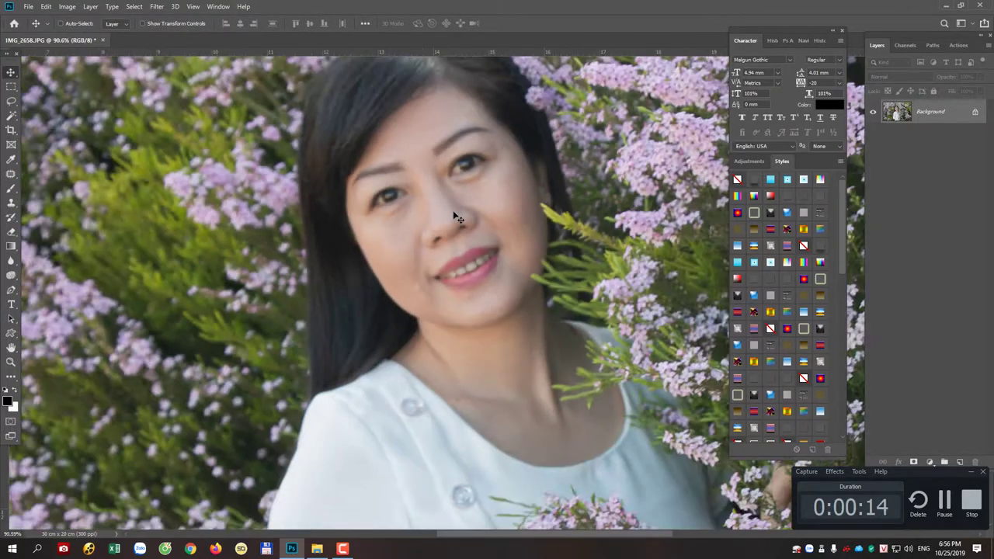
{"action": "scroll", "coordinate": [458, 218], "scroll_direction": "down", "scroll_amount": 1}
{"action": "scroll", "coordinate": [458, 218], "scroll_direction": "down", "scroll_amount": 1}
{"action": "scroll", "coordinate": [459, 218], "scroll_direction": "down", "scroll_amount": 1}
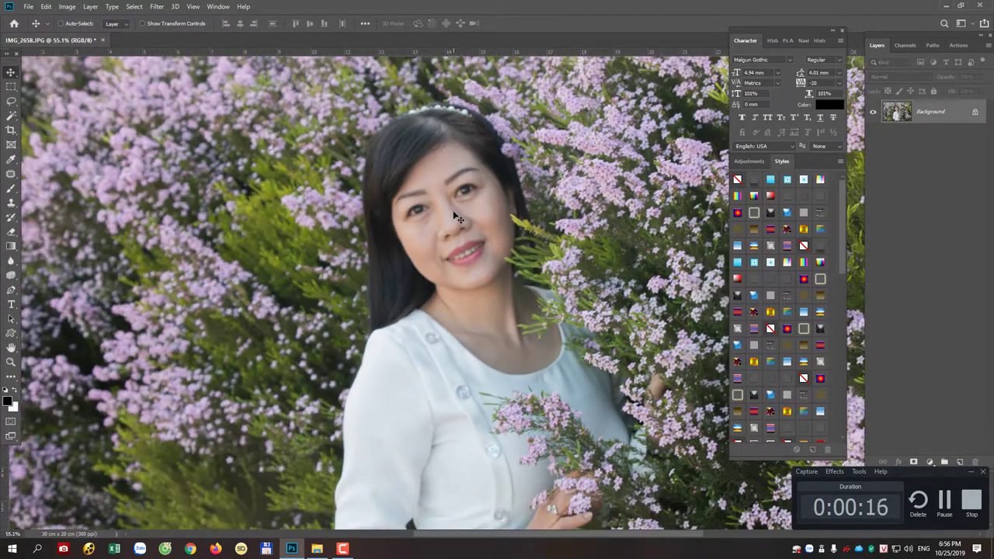
{"action": "scroll", "coordinate": [458, 219], "scroll_direction": "down", "scroll_amount": 1}
{"action": "scroll", "coordinate": [459, 219], "scroll_direction": "down", "scroll_amount": 1}
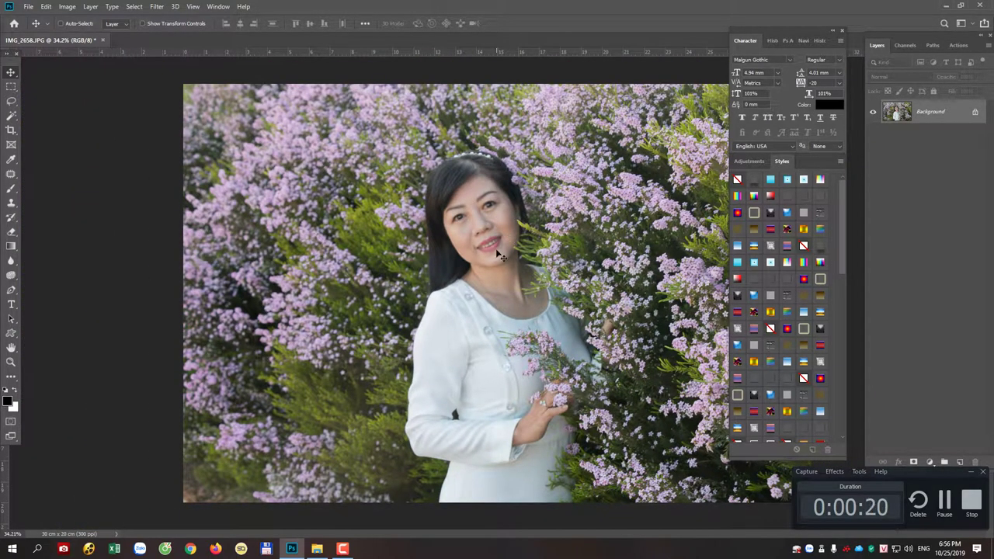
{"action": "scroll", "coordinate": [501, 253], "scroll_direction": "up", "scroll_amount": 2}
{"action": "scroll", "coordinate": [509, 247], "scroll_direction": "down", "scroll_amount": 1}
{"action": "scroll", "coordinate": [511, 241], "scroll_direction": "down", "scroll_amount": 1}
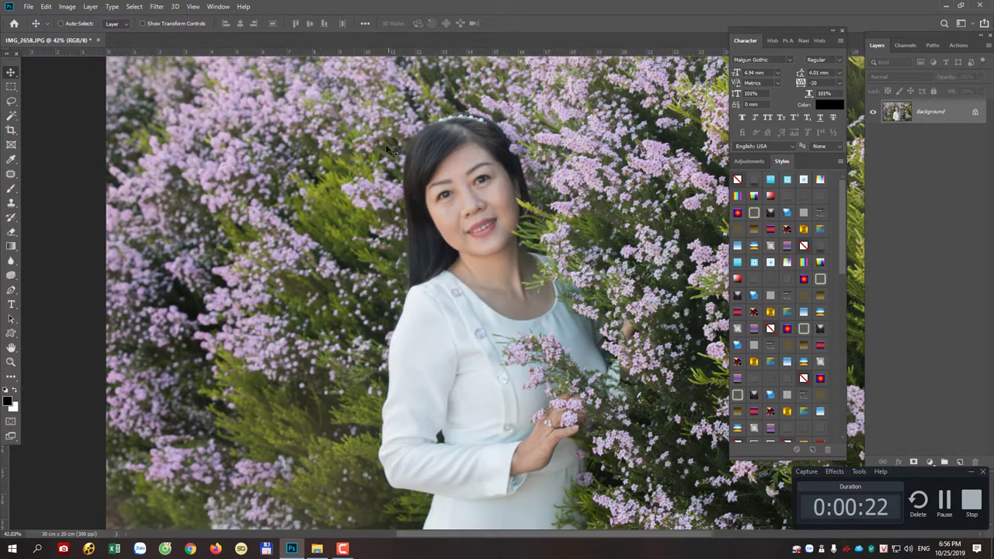
{"action": "scroll", "coordinate": [511, 239], "scroll_direction": "down", "scroll_amount": 1}
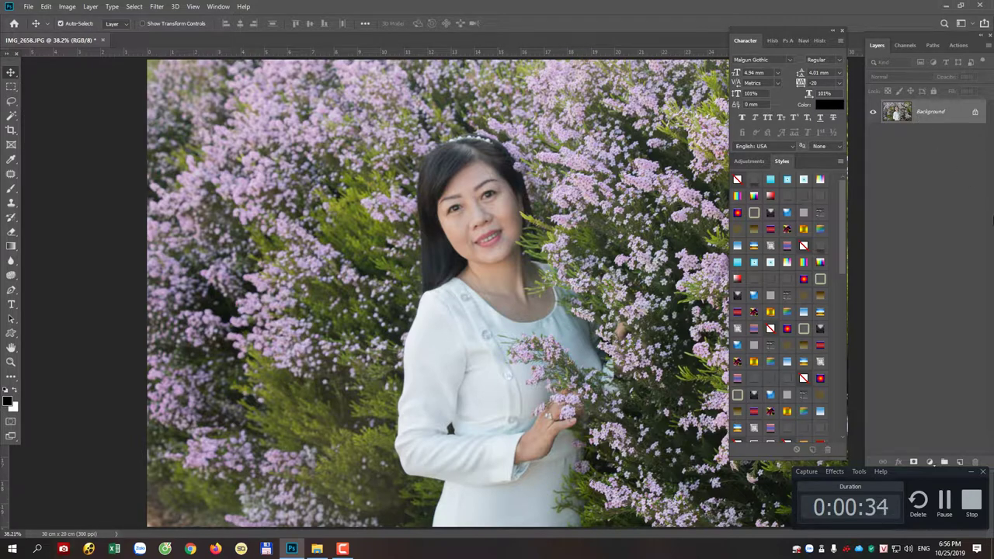
- Duplicate the photo to Layer 1 and set Apply Image blending to Soft Light
{"action": "key", "text": "ctrl+j"}
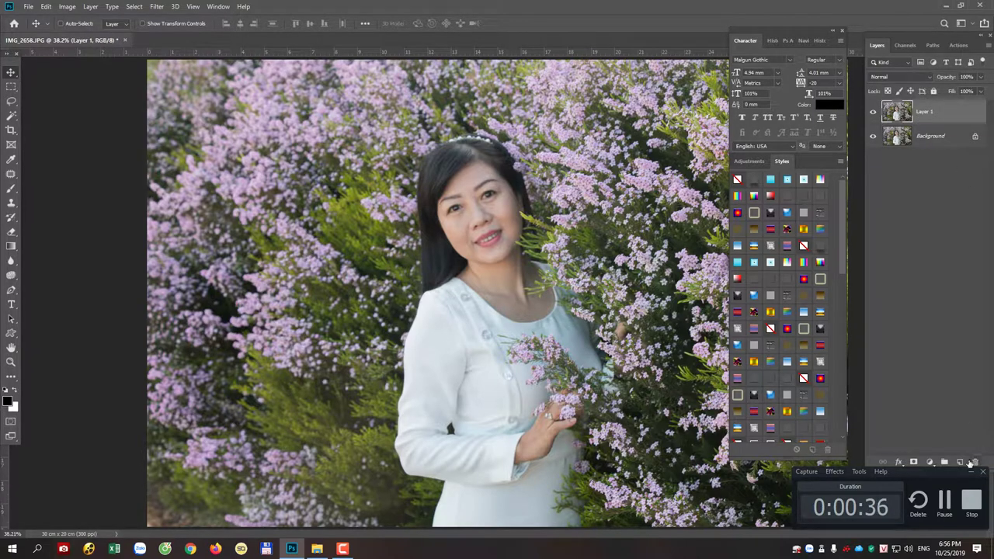
{"action": "left_click", "coordinate": [971, 472]}
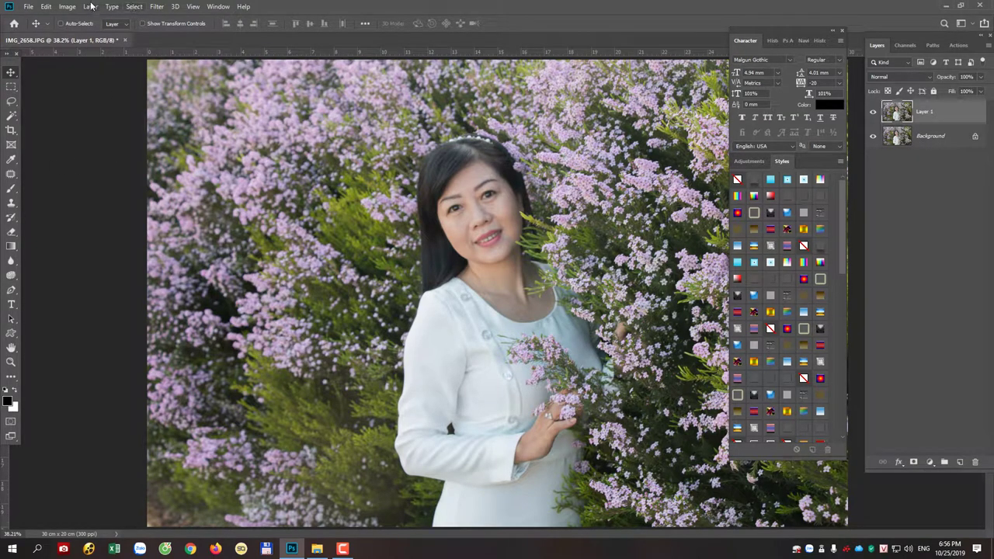
{"action": "left_click", "coordinate": [67, 6]}
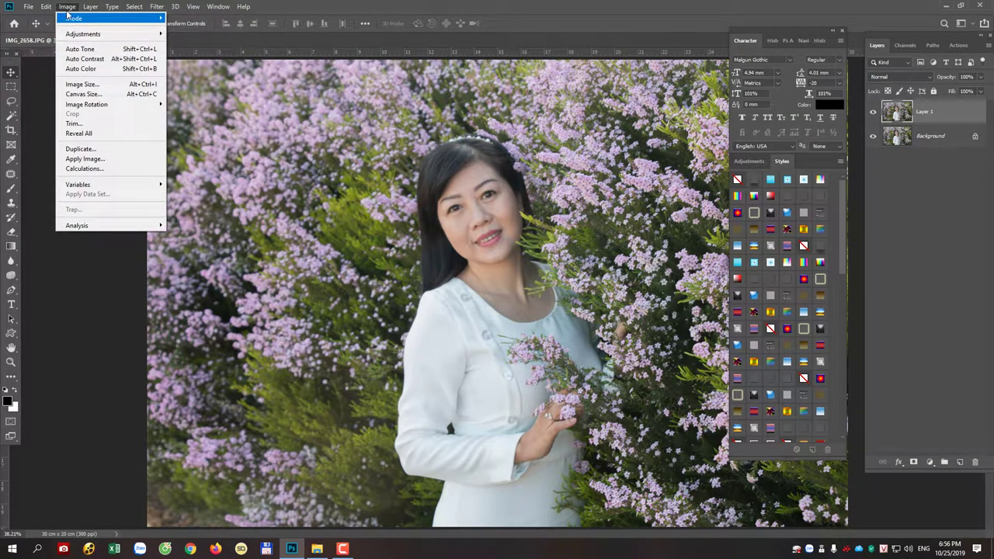
{"action": "left_click", "coordinate": [102, 160]}
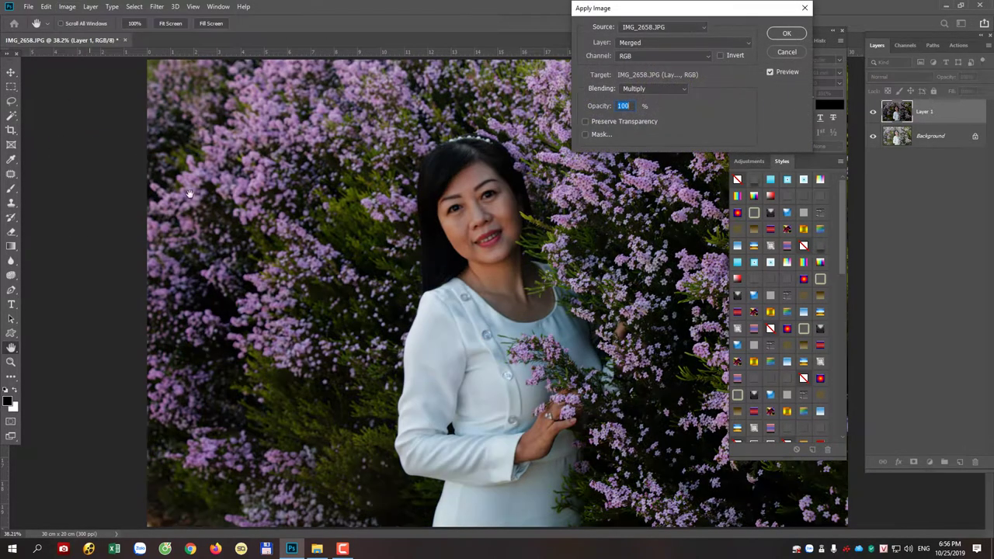
{"action": "left_click", "coordinate": [661, 90]}
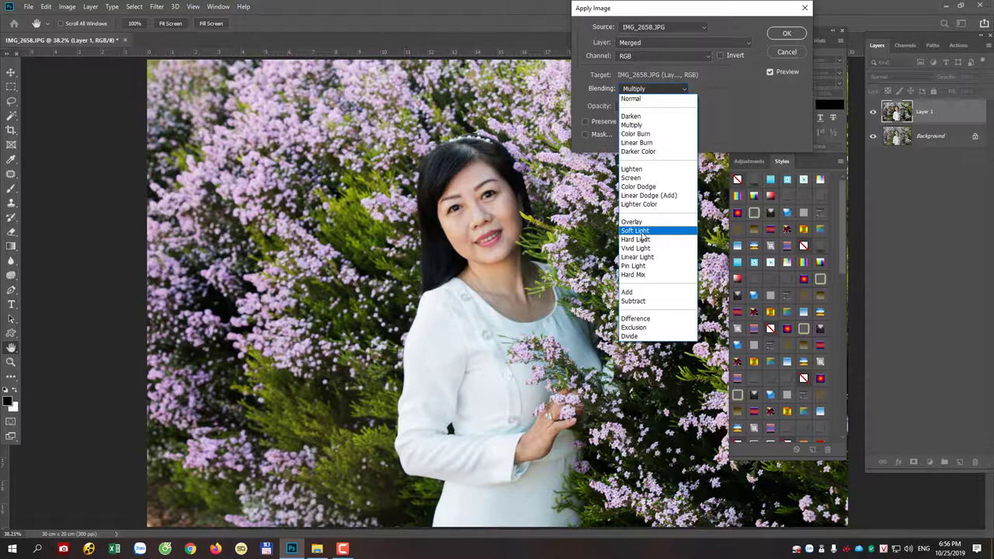
{"action": "left_click", "coordinate": [644, 231]}
- Compare the Soft Light blend preview, set opacity to 90%, and apply it
{"action": "left_click", "coordinate": [771, 70]}
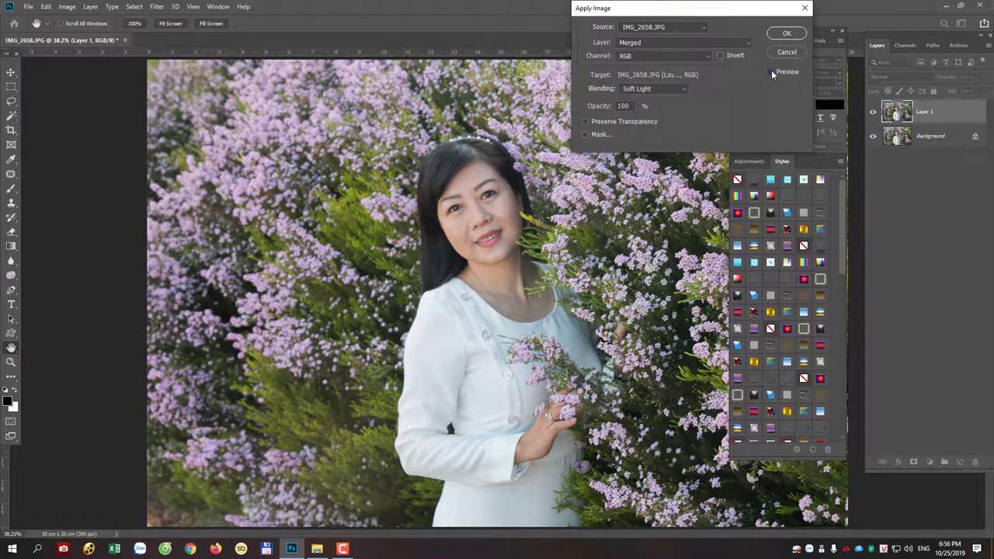
{"action": "left_click", "coordinate": [771, 70]}
{"action": "left_click", "coordinate": [771, 70]}
{"action": "left_click", "coordinate": [772, 72]}
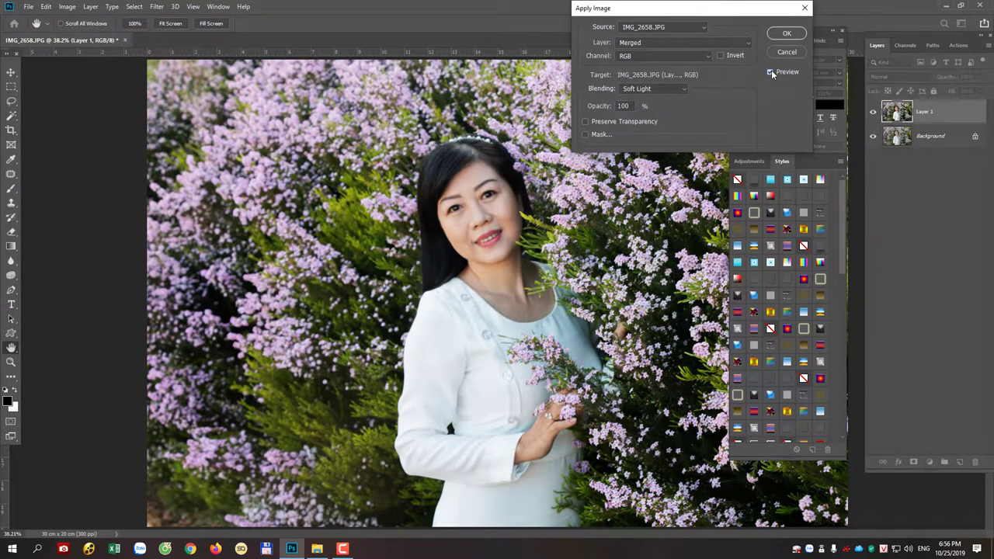
{"action": "left_click", "coordinate": [771, 72]}
{"action": "left_click", "coordinate": [771, 72]}
{"action": "left_click", "coordinate": [771, 72]}
{"action": "left_click", "coordinate": [771, 72]}
{"action": "left_click", "coordinate": [602, 104]}
{"action": "type", "text": "90"}
{"action": "left_click", "coordinate": [789, 33]}
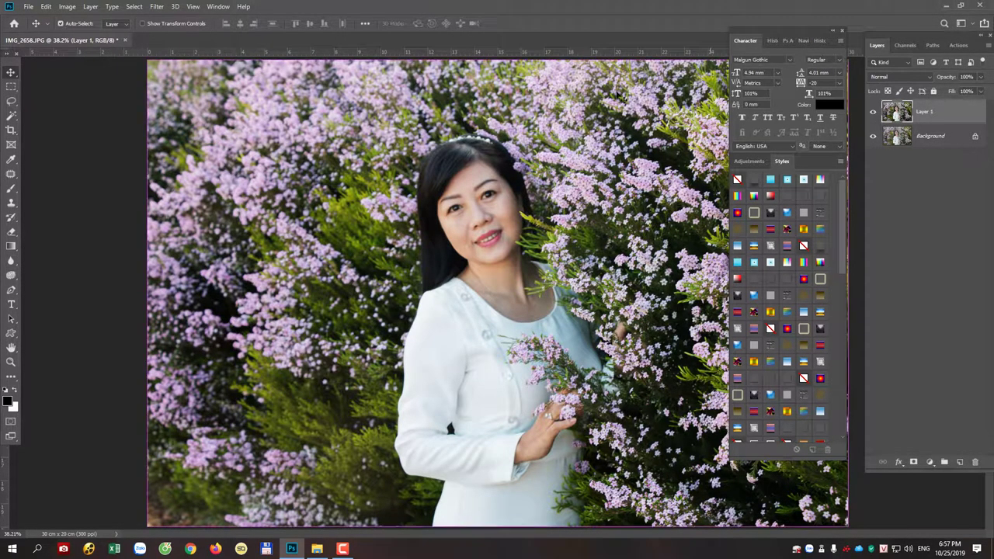
- Zoom in and scroll around to check the blended portrait
{"action": "key", "text": "ctrl+plus"}
{"action": "key", "text": "ctrl+plus"}
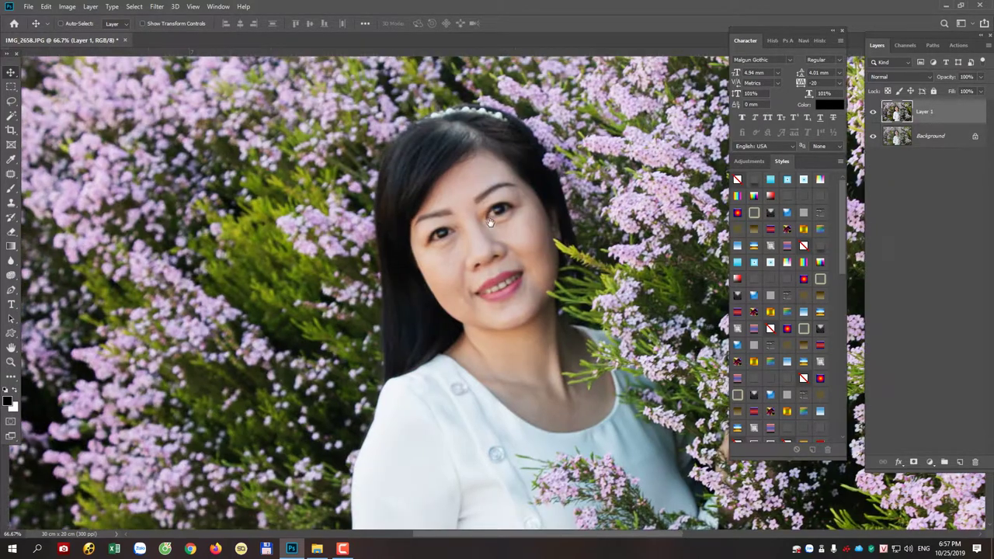
{"action": "scroll", "coordinate": [492, 226], "scroll_direction": "up", "scroll_amount": 1}
{"action": "scroll", "coordinate": [521, 204], "scroll_direction": "up", "scroll_amount": 2}
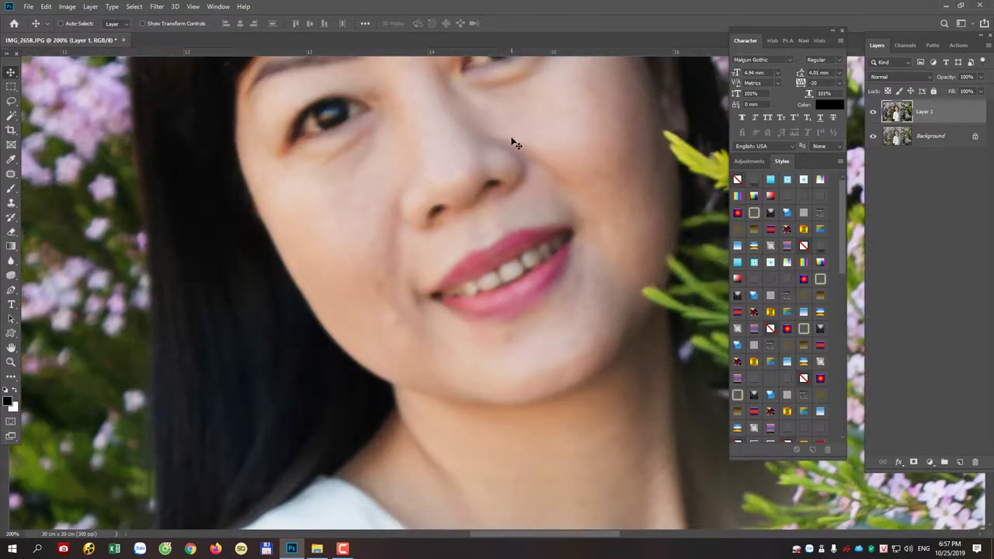
{"action": "scroll", "coordinate": [513, 146], "scroll_direction": "down", "scroll_amount": 1}
{"action": "scroll", "coordinate": [513, 147], "scroll_direction": "down", "scroll_amount": 1}
{"action": "scroll", "coordinate": [512, 146], "scroll_direction": "down", "scroll_amount": 1}
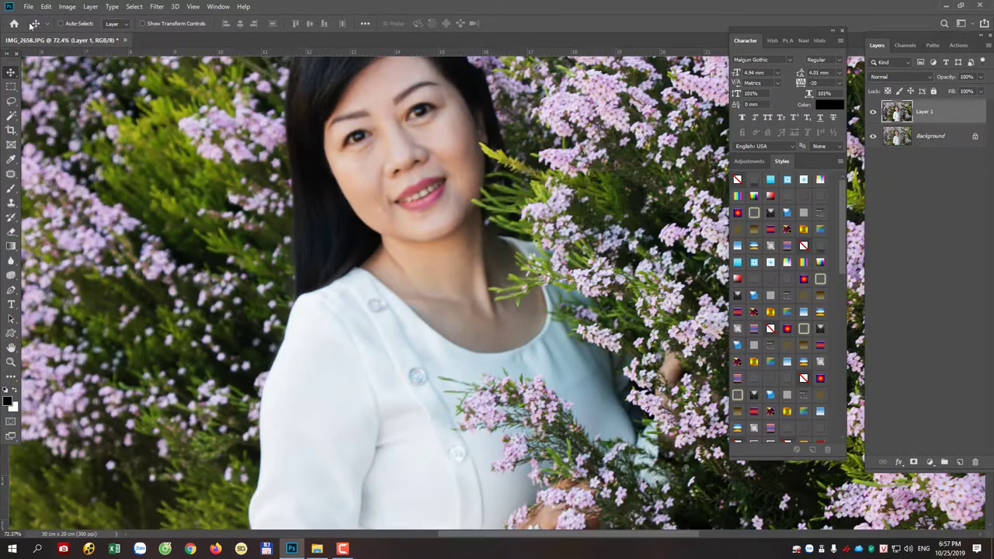
- Bring up Unsharp Mask and frame the nose and lips at 200% for previewing
{"action": "left_click", "coordinate": [156, 6]}
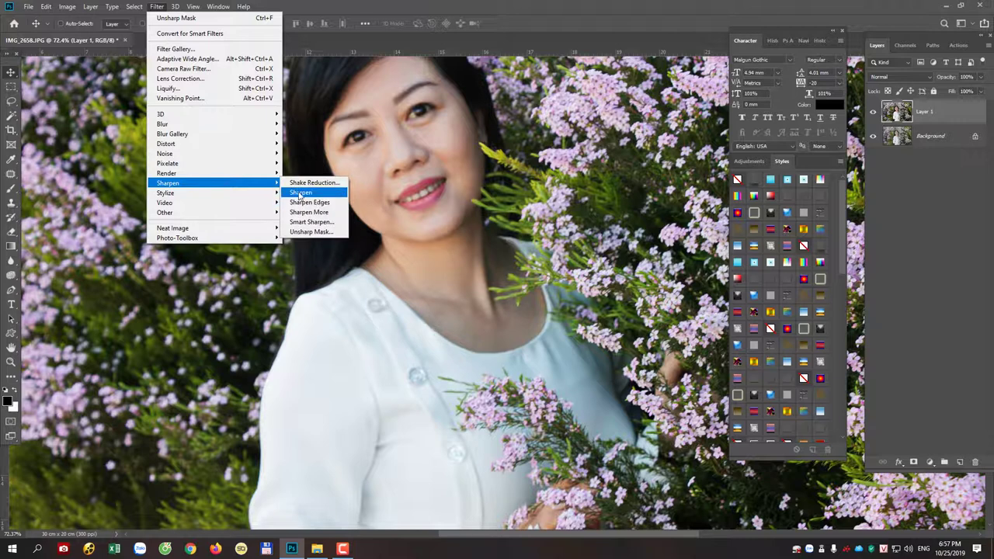
{"action": "mouse_move", "coordinate": [202, 183]}
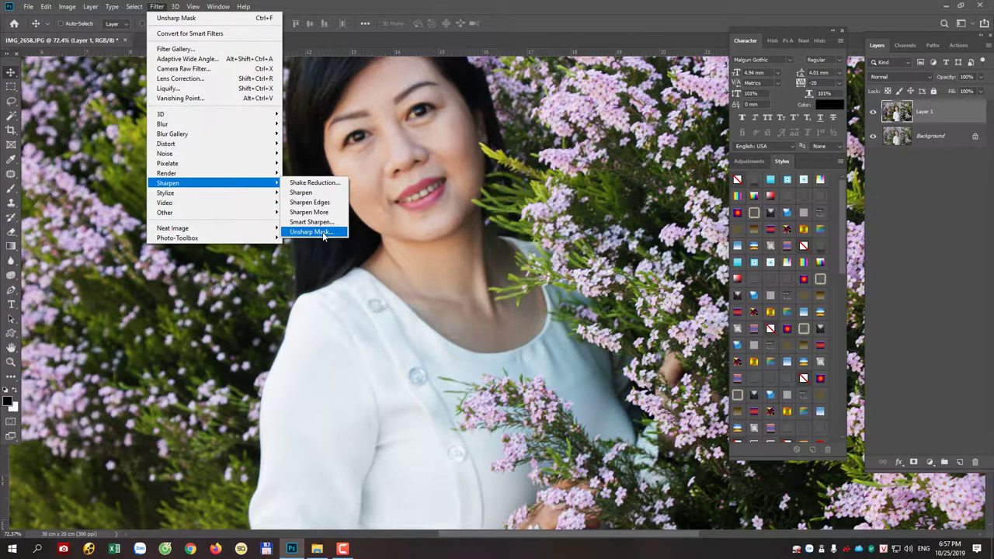
{"action": "left_click", "coordinate": [322, 233]}
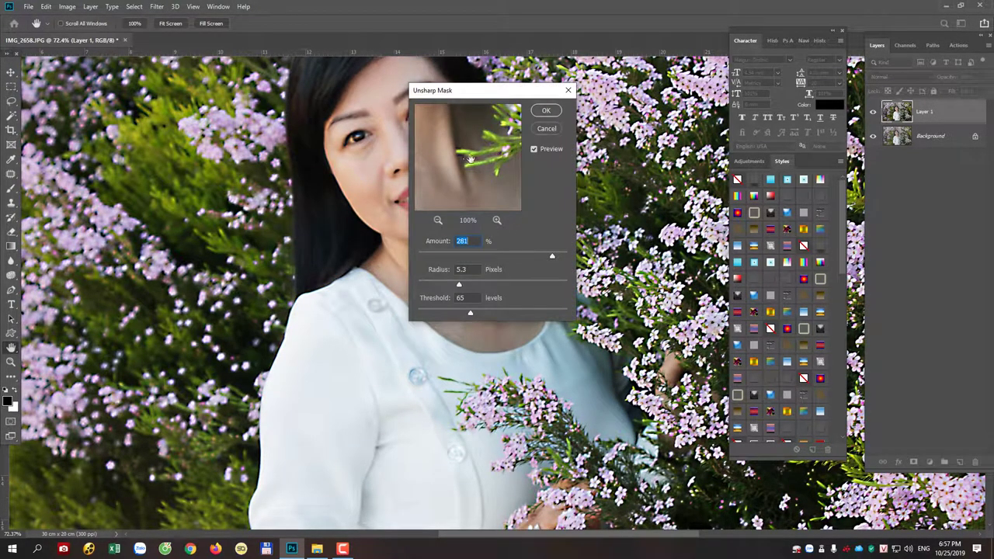
{"action": "left_click_drag", "start_coordinate": [470, 158], "coordinate": [492, 191]}
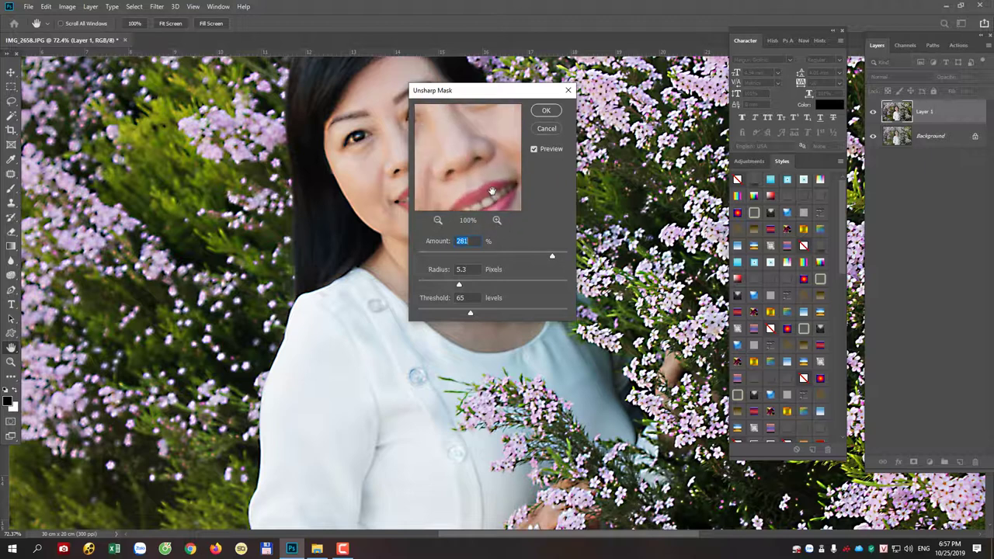
{"action": "left_click_drag", "start_coordinate": [491, 172], "coordinate": [491, 162]}
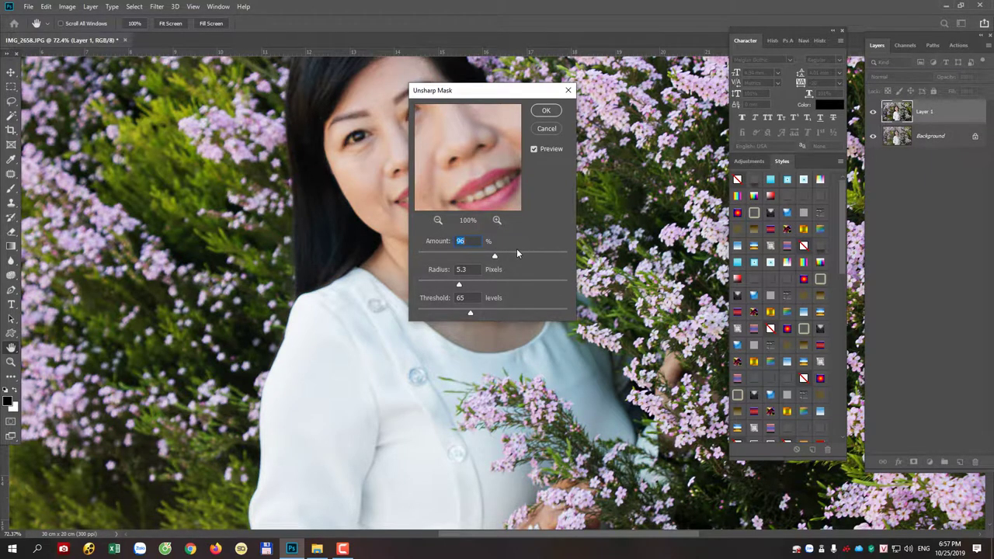
{"action": "left_click_drag", "start_coordinate": [494, 91], "coordinate": [622, 107]}
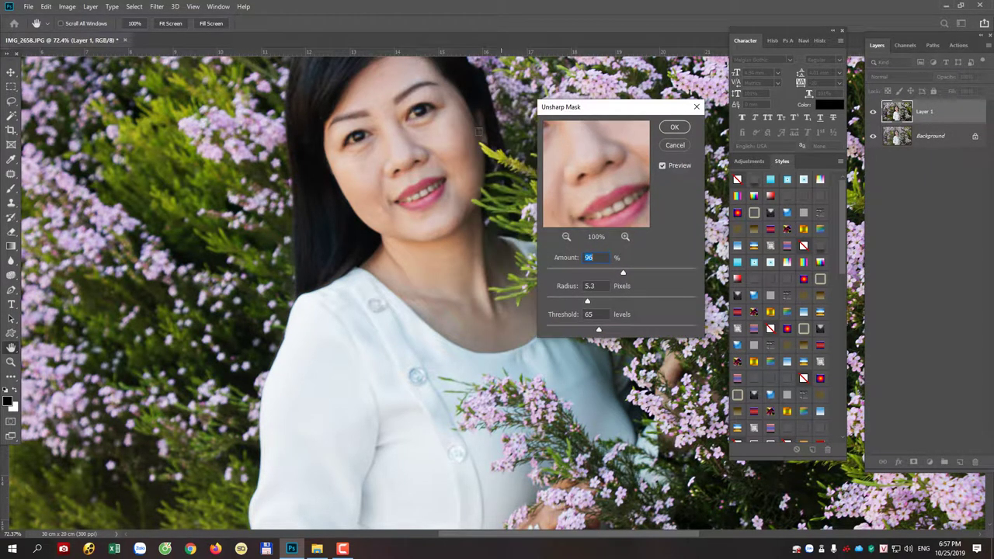
{"action": "key", "text": "ctrl+plus"}
{"action": "key", "text": "ctrl+plus"}
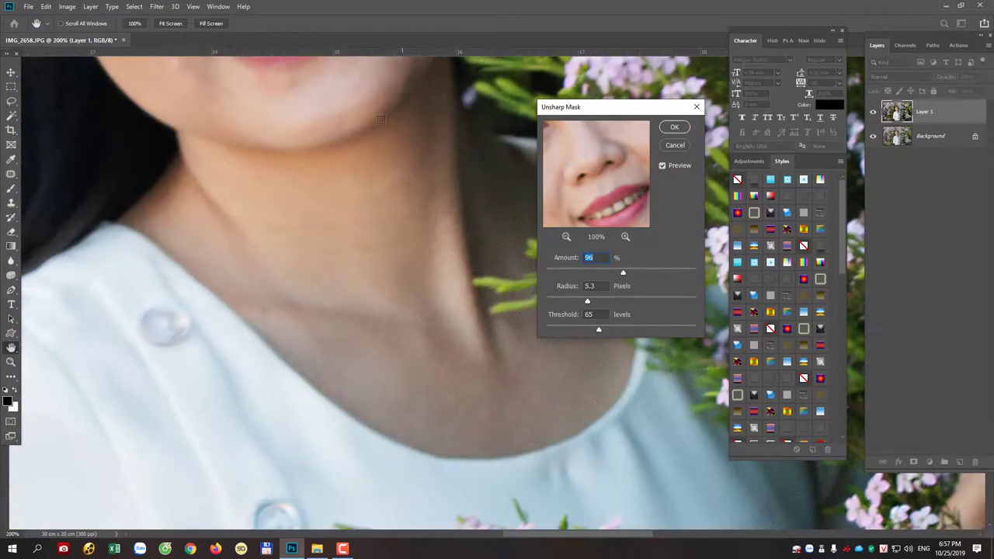
{"action": "left_click_drag", "start_coordinate": [382, 119], "coordinate": [470, 375]}
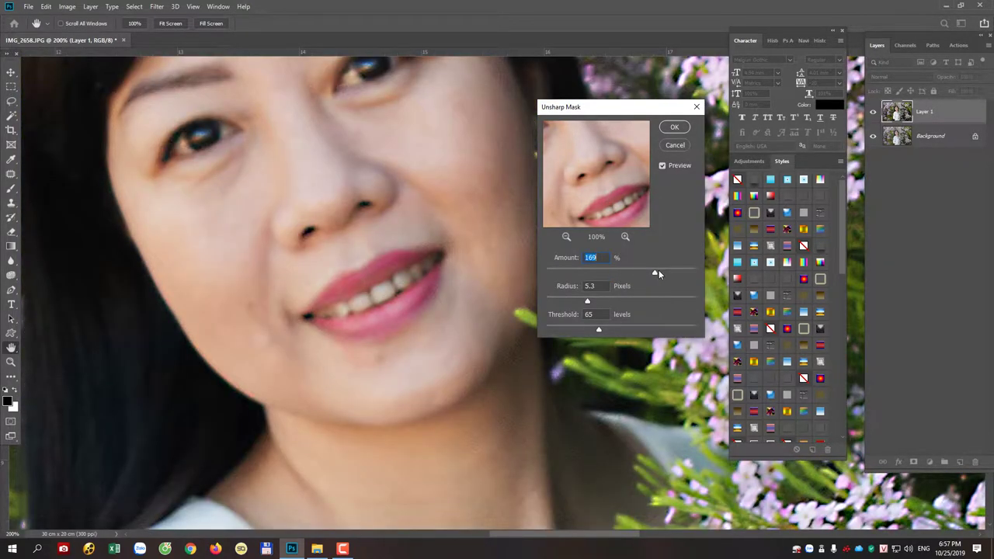
- Set Amount 122%, Radius 5.8 pixels, Threshold 68 levels and apply the sharpening
{"action": "left_click_drag", "start_coordinate": [659, 271], "coordinate": [633, 272]}
{"action": "mouse_move", "coordinate": [587, 300]}
{"action": "left_mouse_down"}
{"action": "mouse_move", "coordinate": [614, 301]}
{"action": "mouse_move", "coordinate": [596, 301]}
{"action": "mouse_move", "coordinate": [602, 329]}
{"action": "left_mouse_up"}
{"action": "left_click_drag", "start_coordinate": [632, 272], "coordinate": [640, 270]}
{"action": "left_click", "coordinate": [662, 166]}
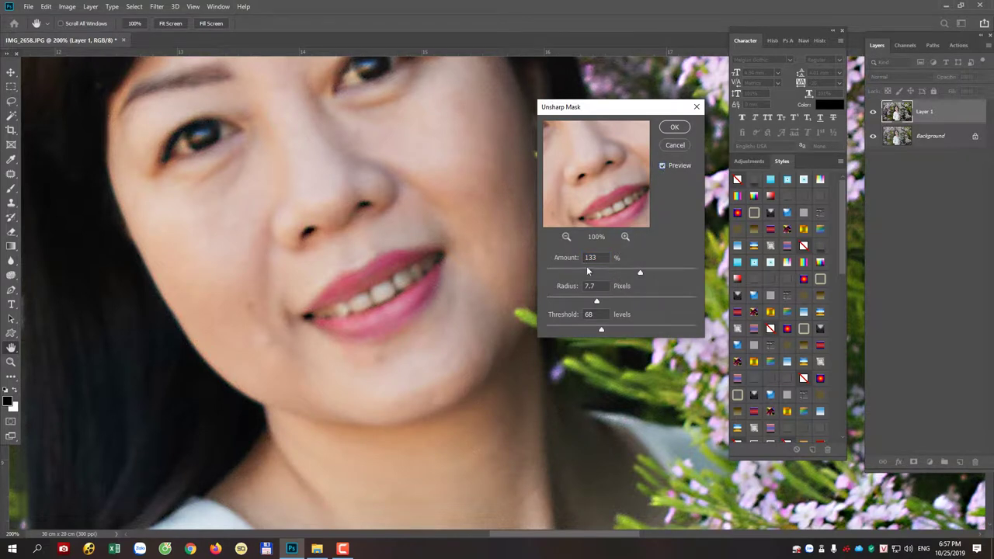
{"action": "left_click_drag", "start_coordinate": [598, 300], "coordinate": [594, 301]}
{"action": "left_click_drag", "start_coordinate": [632, 272], "coordinate": [634, 269]}
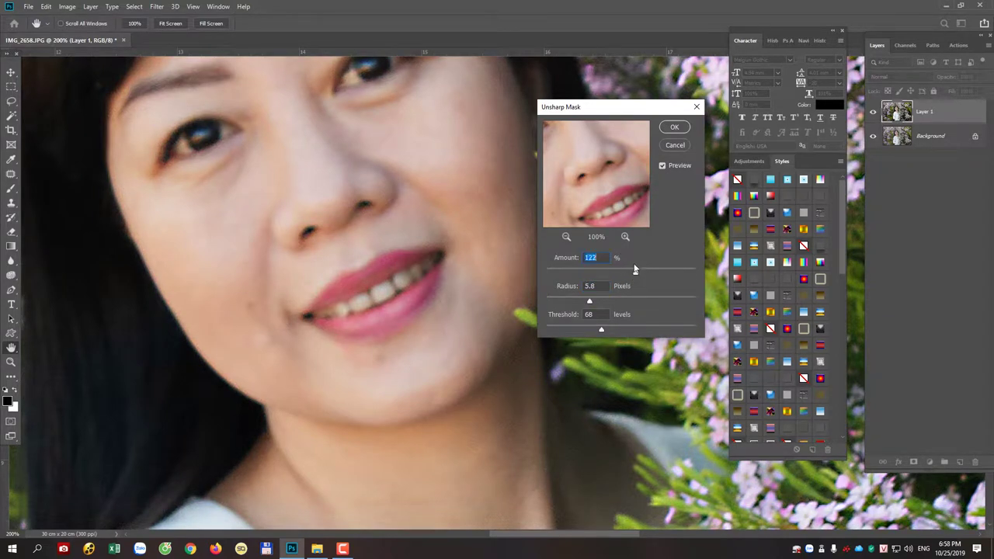
{"action": "left_click", "coordinate": [675, 128]}
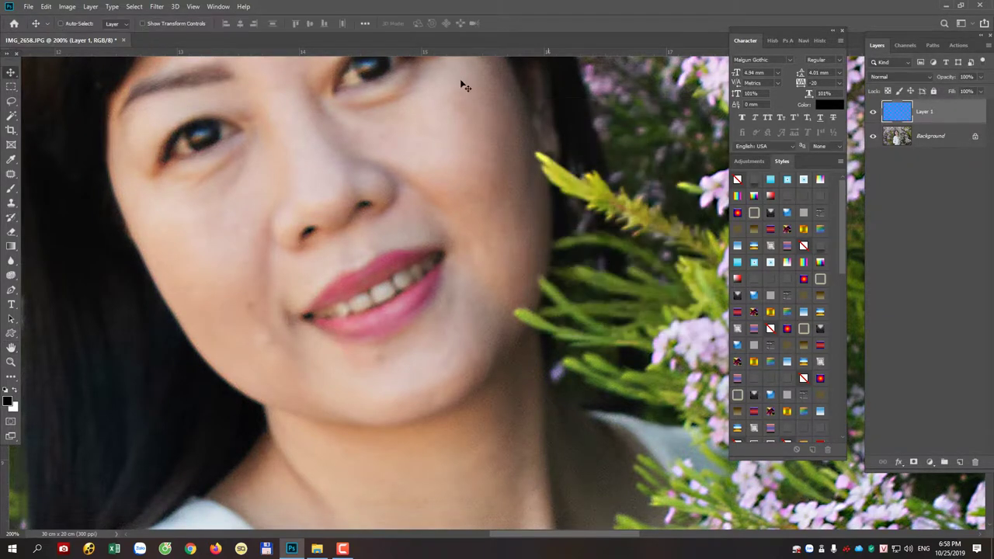
- Add Uniform noise at 2.01% to Layer 1
{"action": "left_click", "coordinate": [159, 7]}
{"action": "mouse_move", "coordinate": [214, 153]}
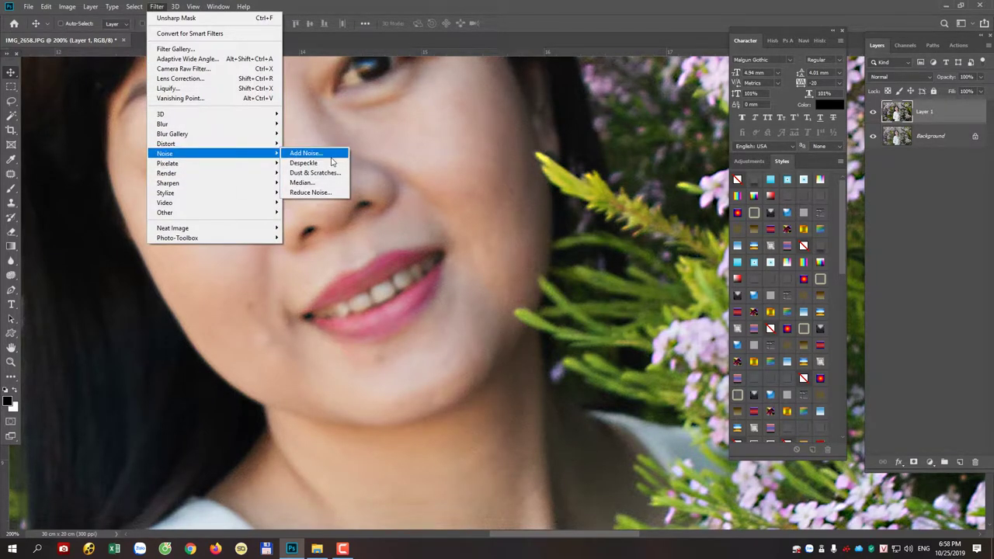
{"action": "left_click", "coordinate": [331, 154]}
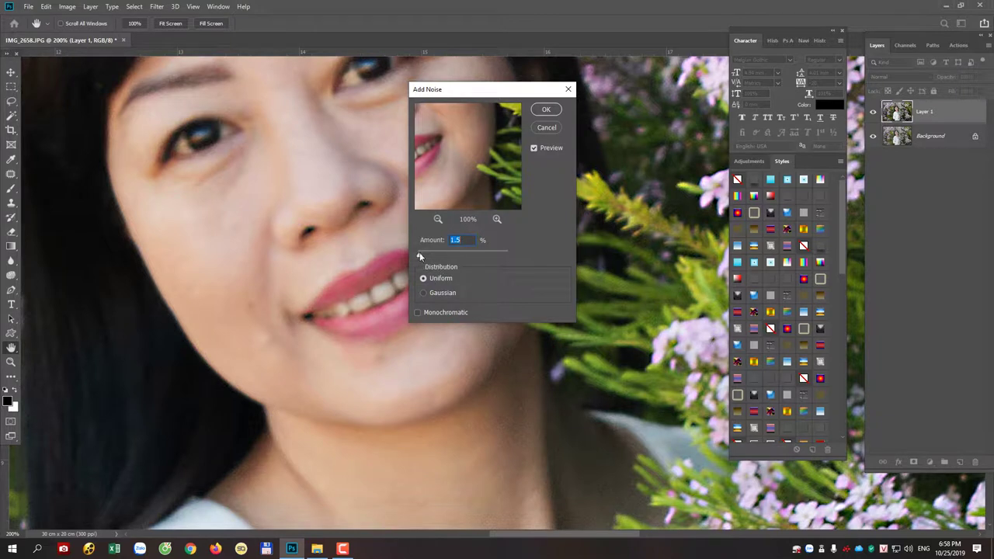
{"action": "left_click_drag", "start_coordinate": [428, 257], "coordinate": [420, 255]}
{"action": "left_click", "coordinate": [546, 110]}
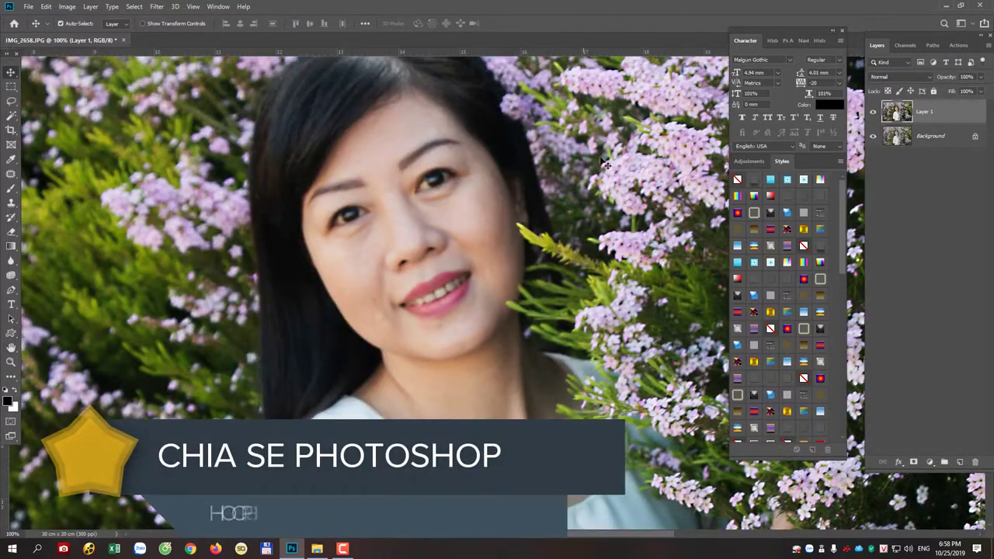
- Toggle Layer 1's visibility to compare with the original, then select the Background layer
{"action": "key", "text": "ctrl+minus"}
{"action": "key", "text": "ctrl+minus"}
{"action": "key", "text": "ctrl+minus"}
{"action": "key", "text": "ctrl+minus"}
{"action": "key", "text": "ctrl+minus"}
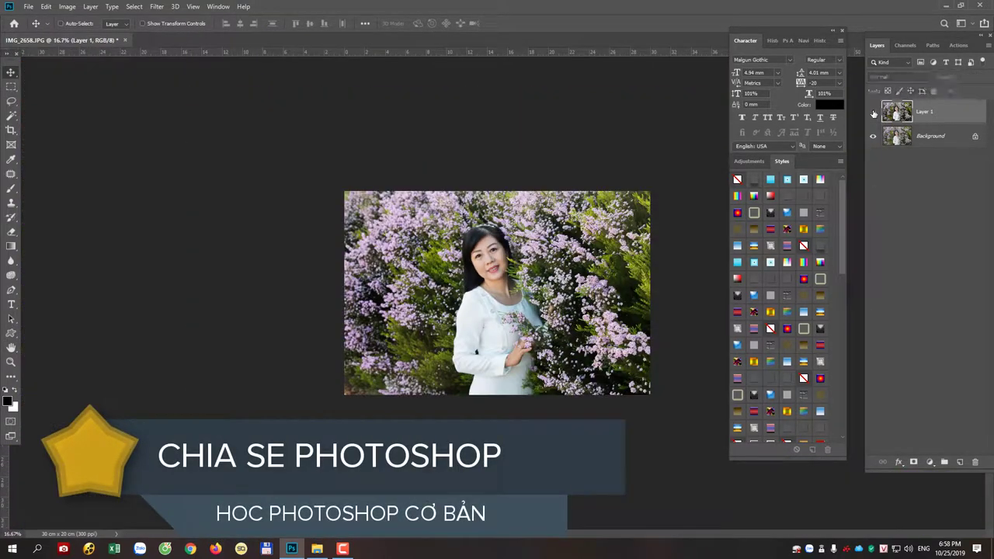
{"action": "left_click", "coordinate": [873, 113]}
{"action": "left_click", "coordinate": [873, 113]}
{"action": "key", "text": "ctrl+plus"}
{"action": "key", "text": "ctrl+plus"}
{"action": "key", "text": "ctrl+plus"}
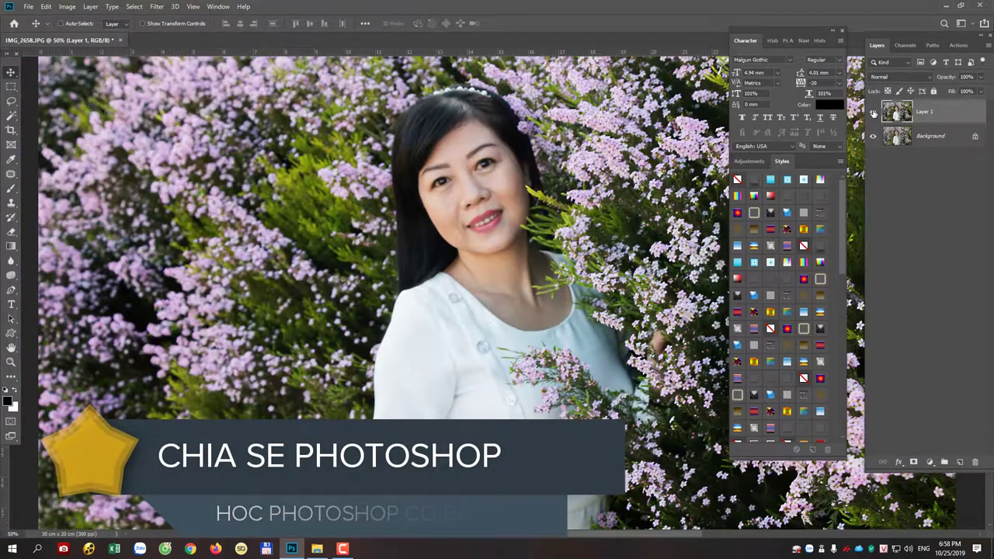
{"action": "left_click", "coordinate": [873, 112]}
{"action": "left_click", "coordinate": [873, 113]}
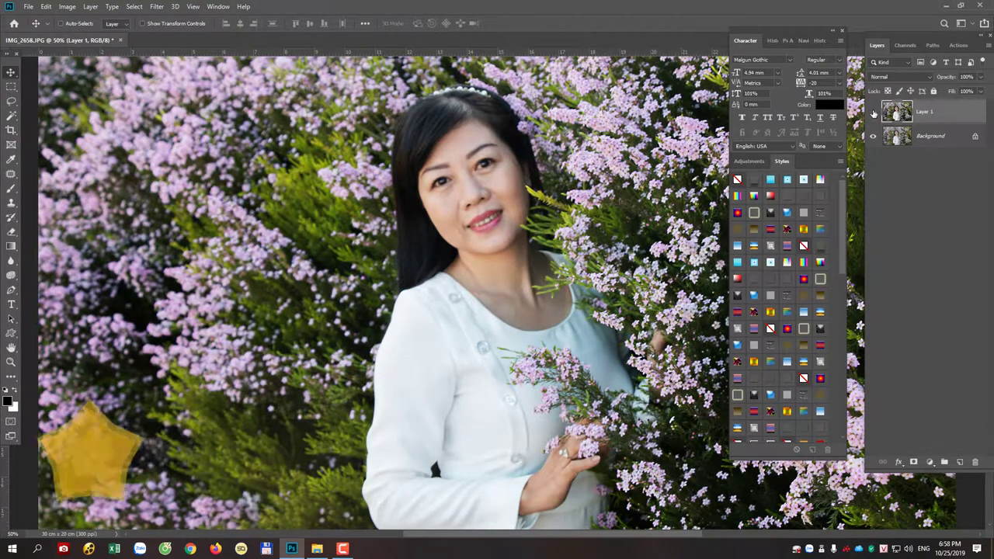
{"action": "left_click", "coordinate": [874, 112]}
{"action": "left_click", "coordinate": [874, 113]}
{"action": "left_click", "coordinate": [910, 140]}
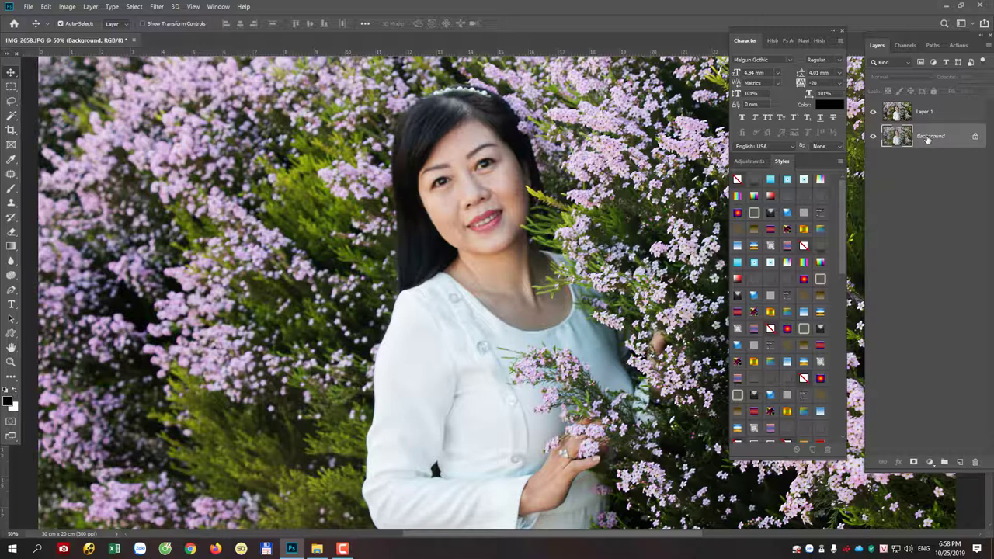
- Create a Background copy layer, hide Layer 1, and keep Background copy as the working layer
{"action": "key", "text": "ctrl+j"}
{"action": "left_click", "coordinate": [873, 112]}
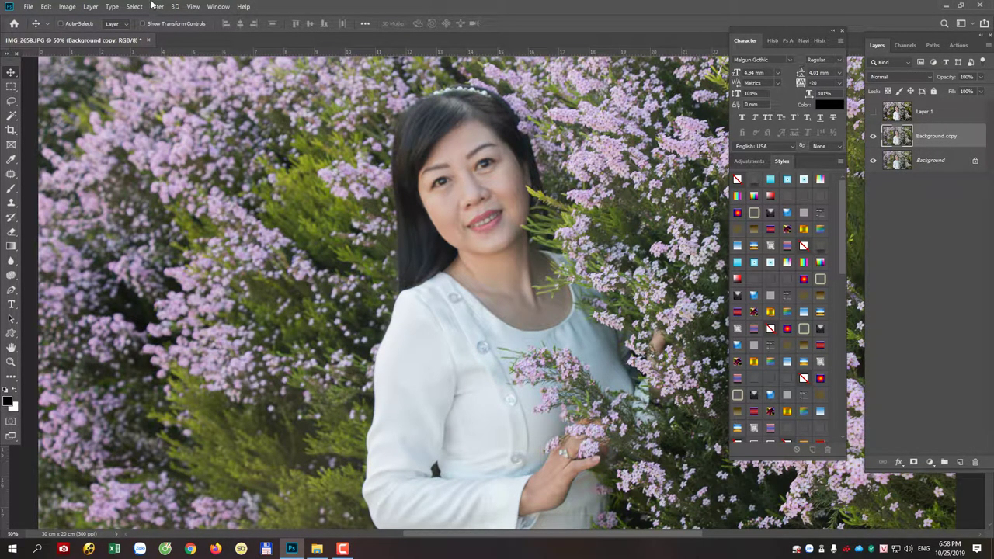
{"action": "left_click", "coordinate": [938, 112]}
{"action": "left_click", "coordinate": [929, 135]}
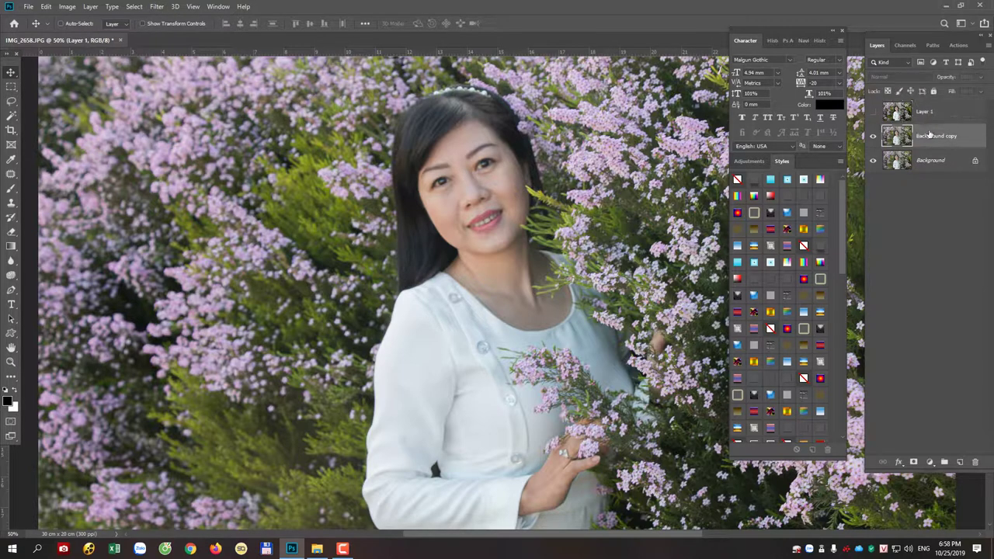
{"action": "left_click", "coordinate": [156, 7]}
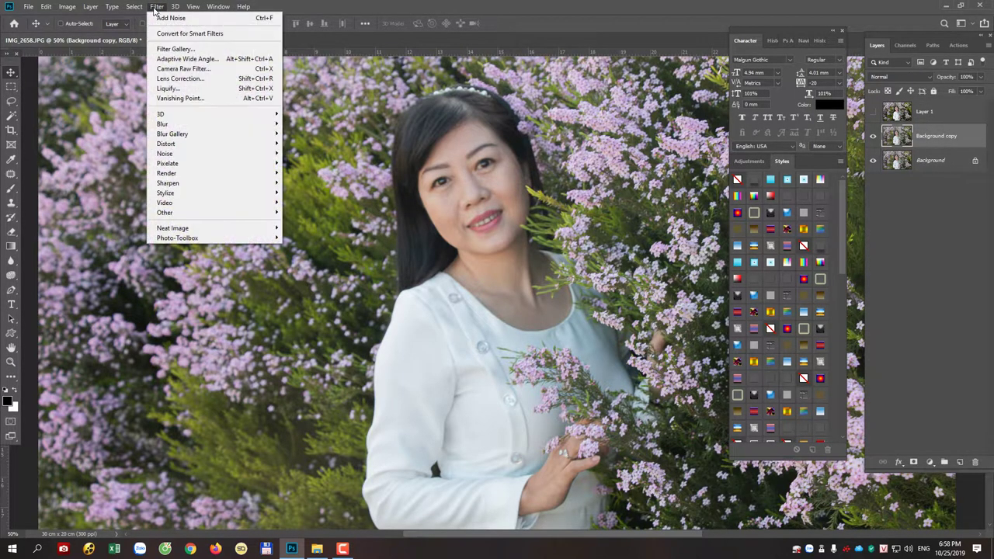
- In Camera Raw Basic, set Contrast +28, Shadows -15, Blacks -23, Texture +28, Clarity -2
{"action": "left_click", "coordinate": [194, 71]}
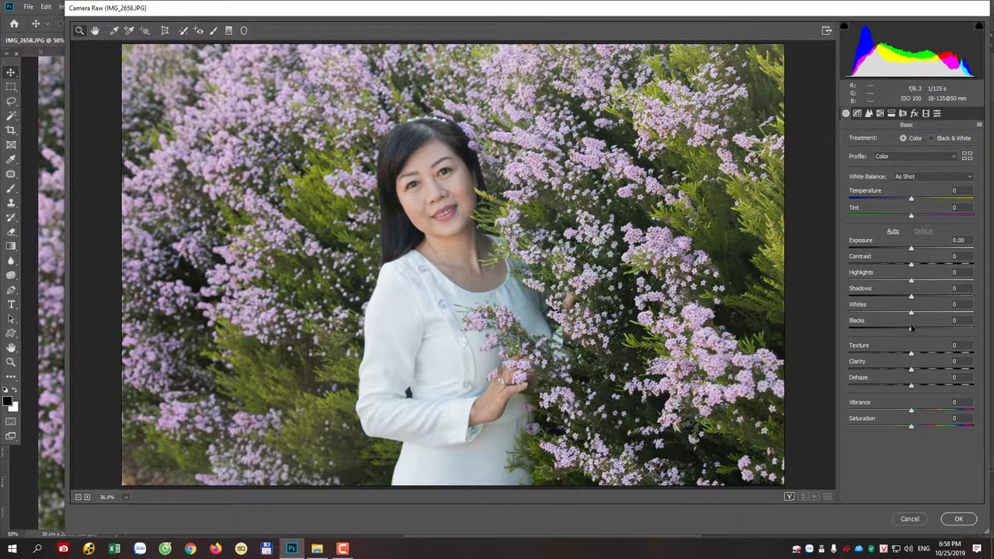
{"action": "mouse_move", "coordinate": [911, 330]}
{"action": "left_mouse_down"}
{"action": "mouse_move", "coordinate": [896, 327]}
{"action": "mouse_move", "coordinate": [916, 301]}
{"action": "mouse_move", "coordinate": [902, 297]}
{"action": "left_mouse_up"}
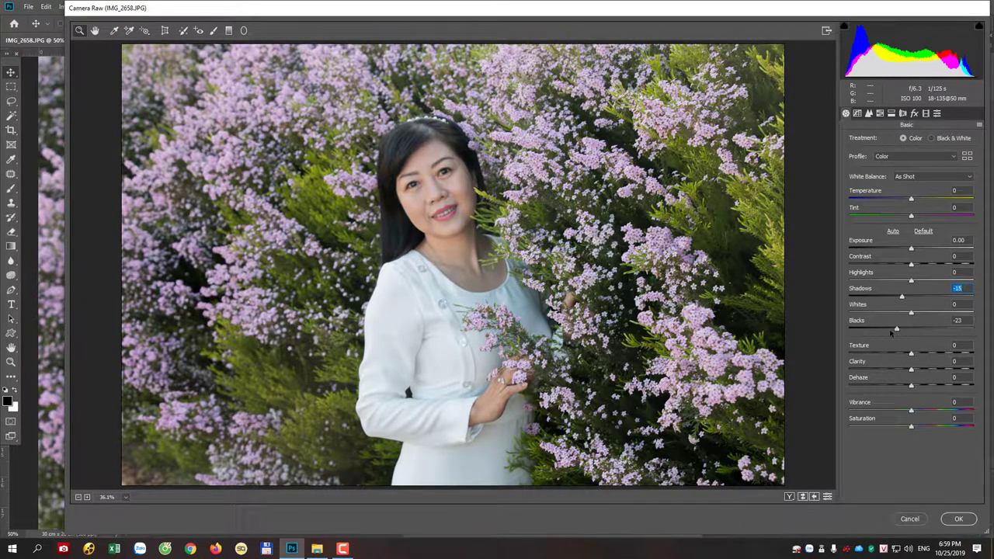
{"action": "left_click", "coordinate": [931, 354]}
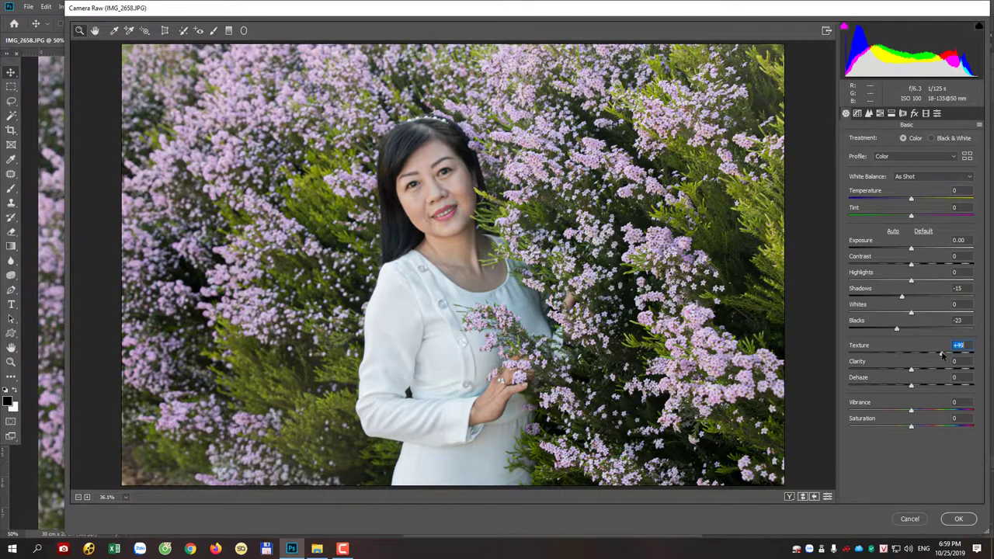
{"action": "left_click_drag", "start_coordinate": [932, 355], "coordinate": [911, 371]}
{"action": "left_click", "coordinate": [925, 370]}
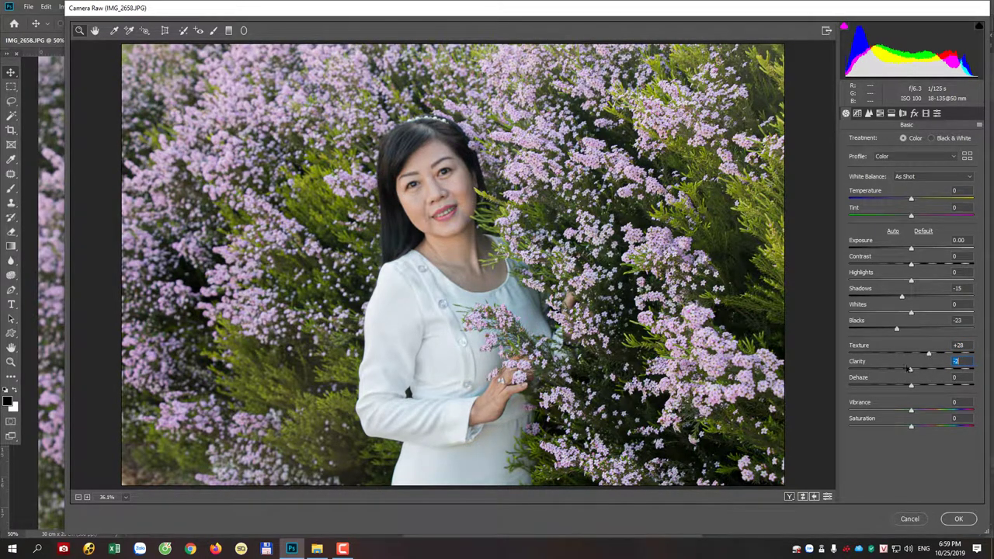
{"action": "left_click_drag", "start_coordinate": [320, 117], "coordinate": [538, 276]}
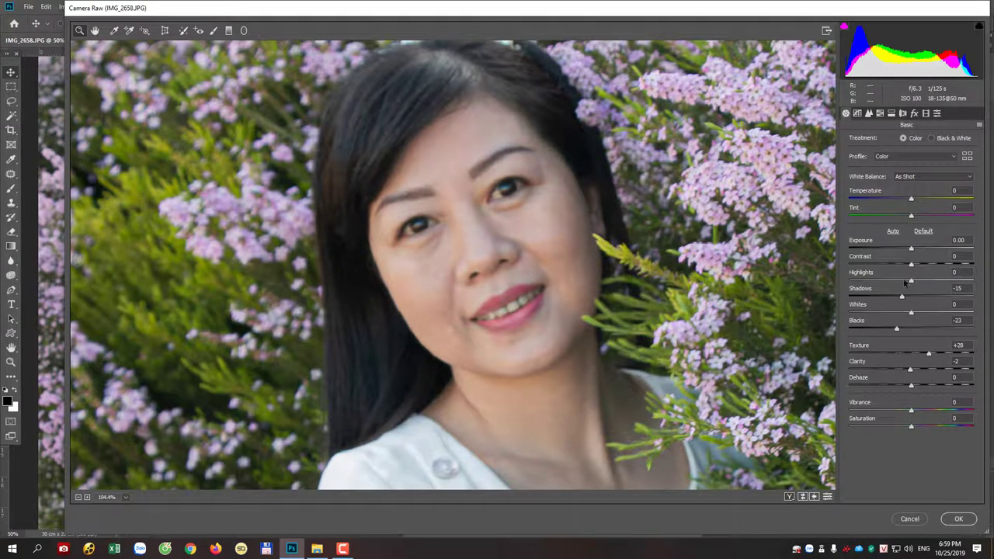
{"action": "left_click_drag", "start_coordinate": [925, 266], "coordinate": [929, 265]}
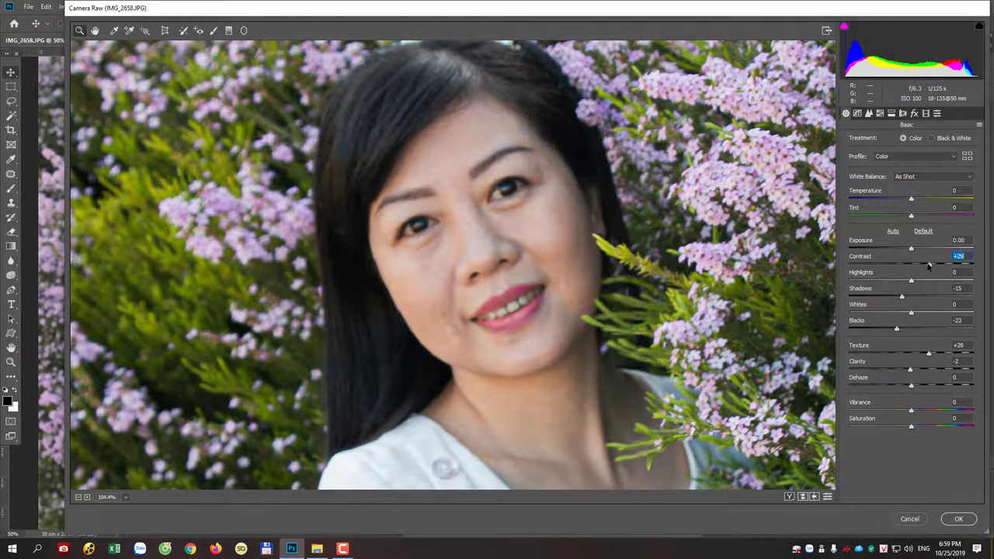
{"action": "right_click", "coordinate": [787, 495]}
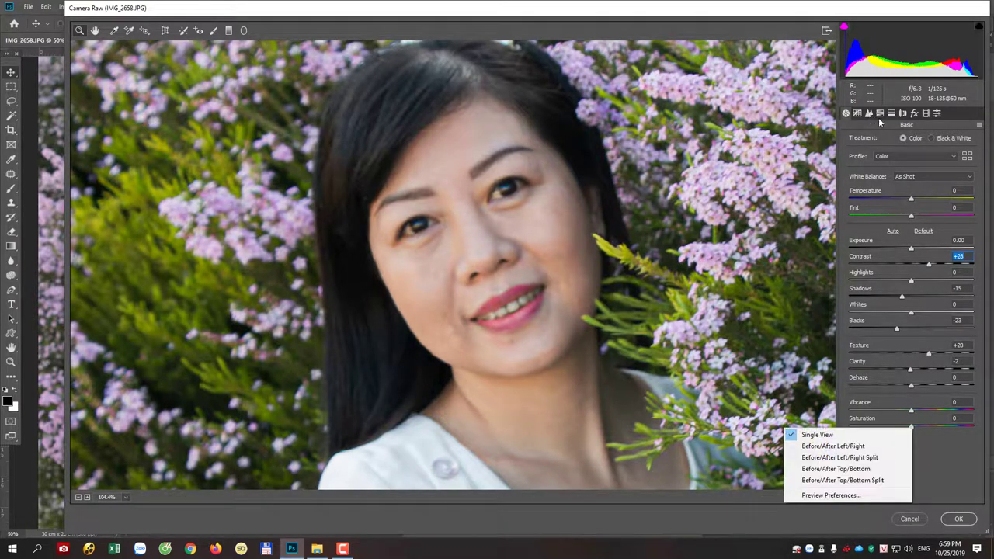
{"action": "left_click", "coordinate": [869, 113]}
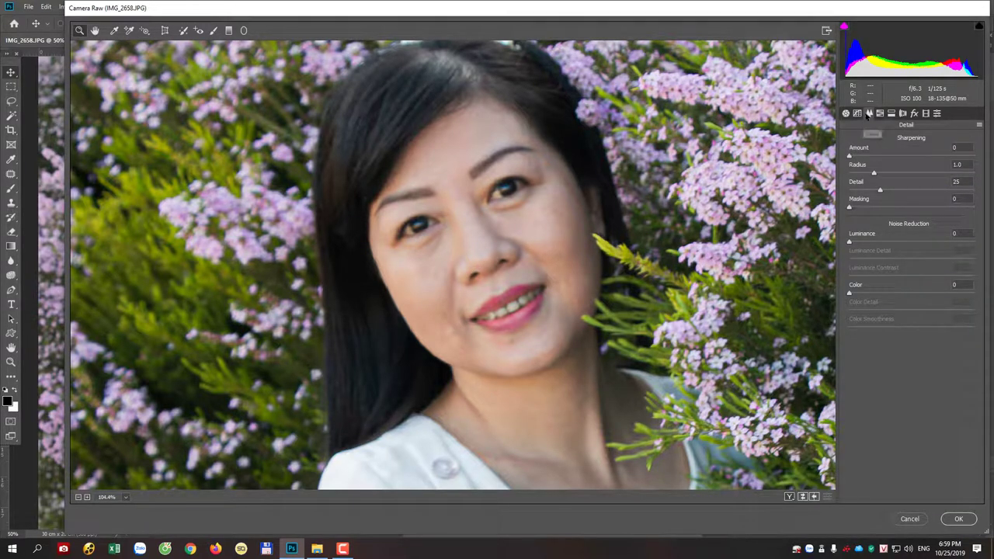
- Set sharpening Amount 29, Radius 1.2, Luminance 8, check Before/After, and apply Camera Raw
{"action": "left_click_drag", "start_coordinate": [859, 161], "coordinate": [863, 159]}
{"action": "left_click_drag", "start_coordinate": [878, 245], "coordinate": [860, 243]}
{"action": "left_click_drag", "start_coordinate": [868, 155], "coordinate": [884, 177]}
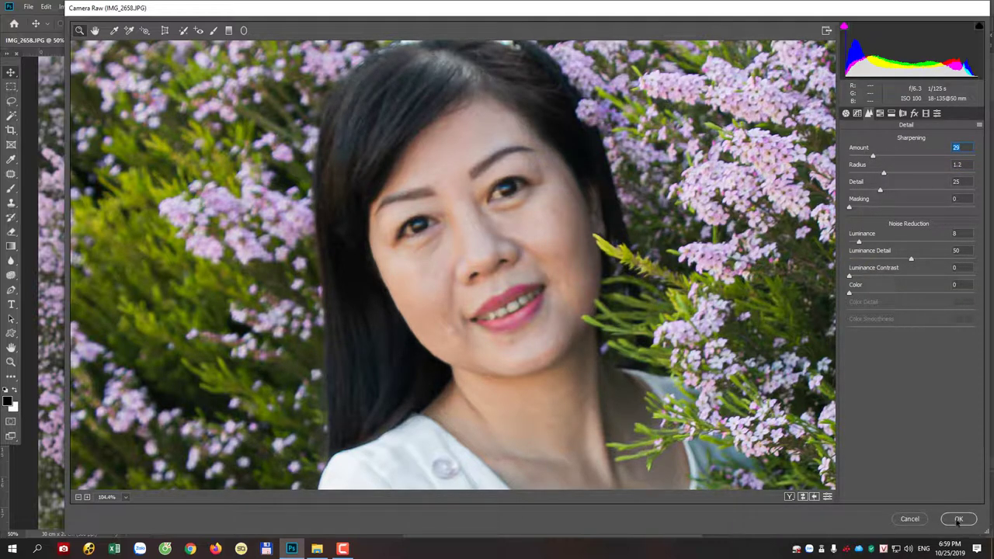
{"action": "right_click", "coordinate": [409, 198]}
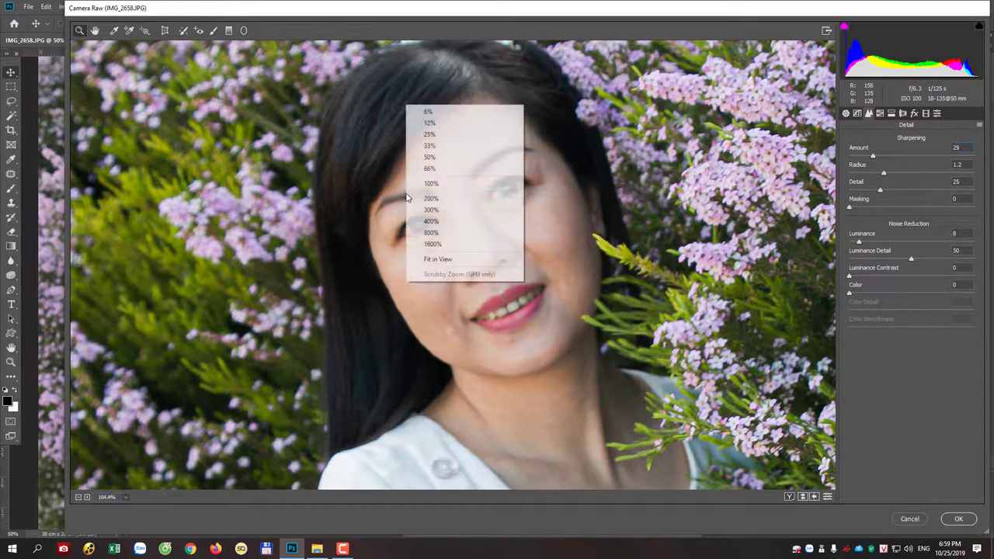
{"action": "left_click", "coordinate": [442, 260]}
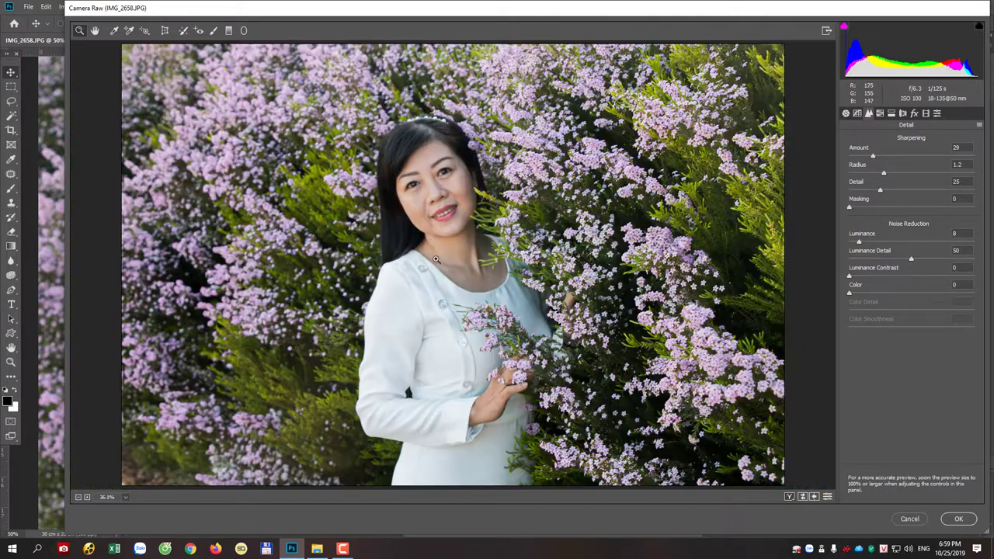
{"action": "left_click", "coordinate": [790, 497]}
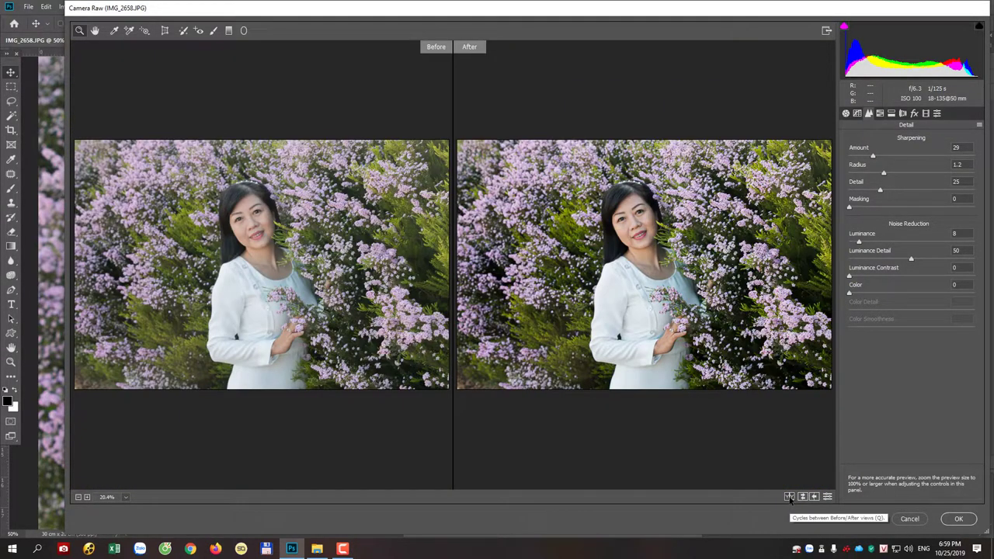
{"action": "left_click", "coordinate": [790, 497]}
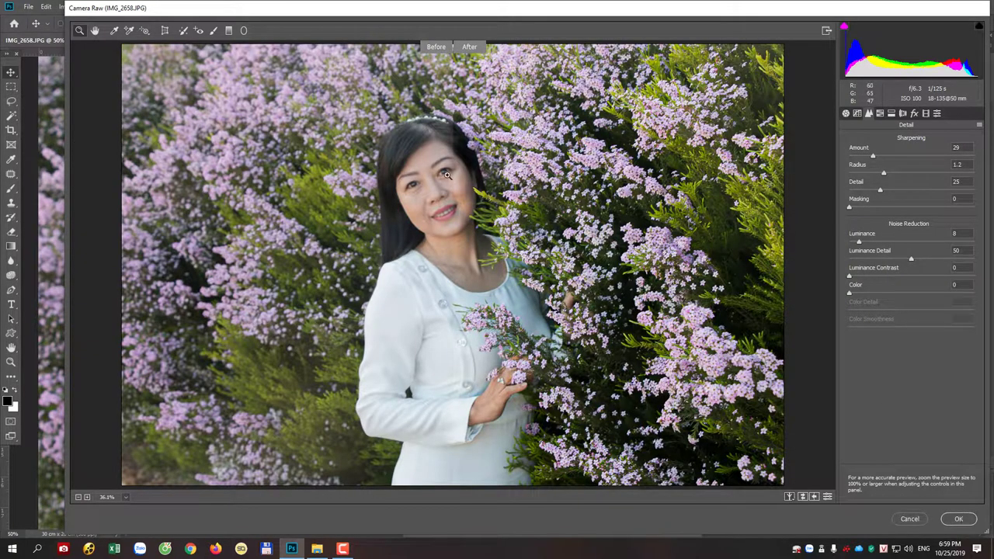
{"action": "left_click", "coordinate": [959, 518]}
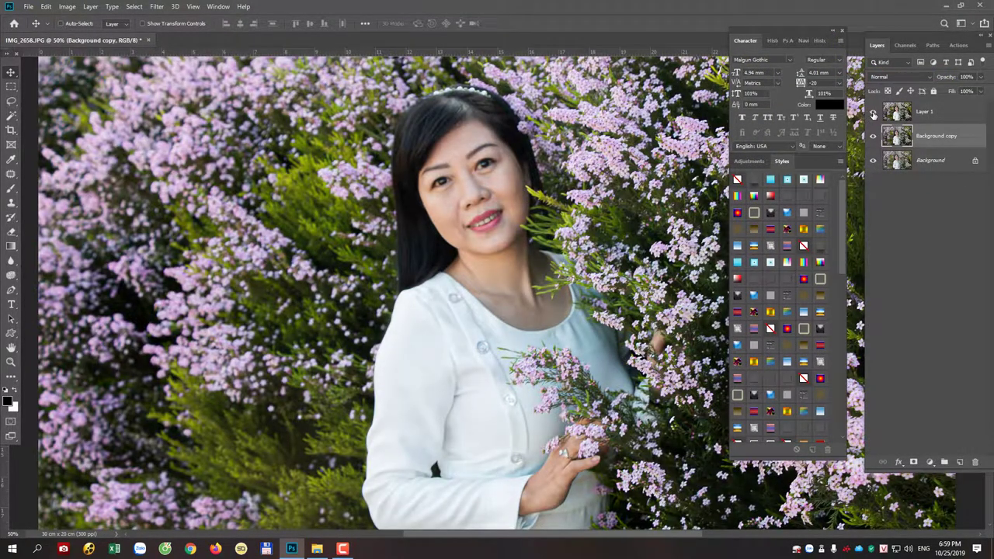
- Toggle the Background copy layer off and on to compare the Camera Raw result
{"action": "left_click", "coordinate": [874, 137]}
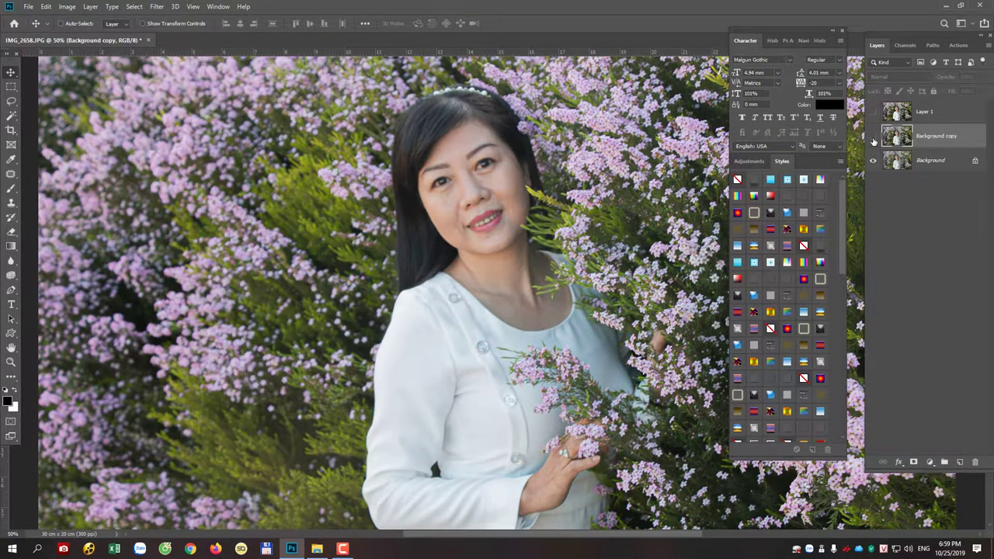
{"action": "left_click", "coordinate": [873, 138]}
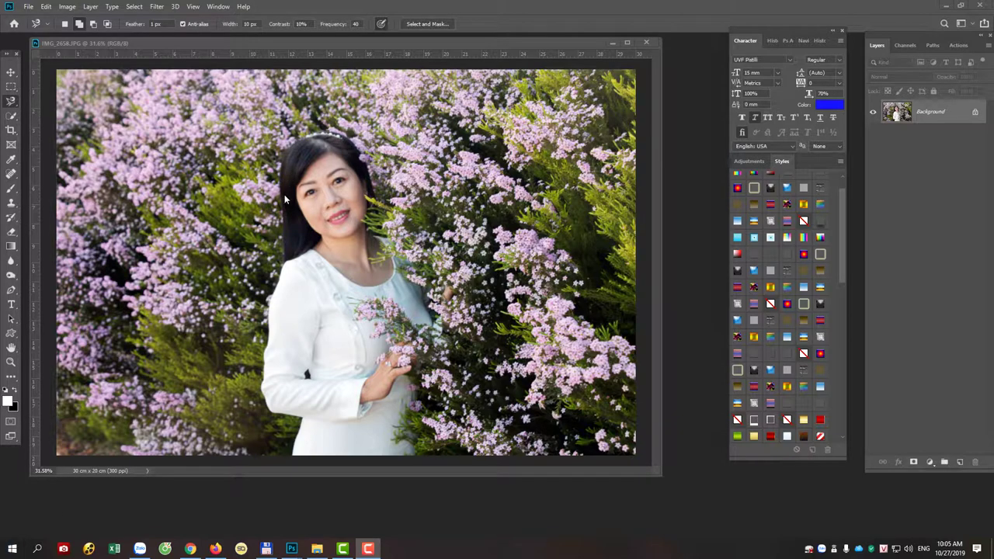
- Launch the Camera Raw Filter on the fresh IMG_2658.JPG Background layer
{"action": "scroll", "coordinate": [359, 56], "scroll_direction": "up", "scroll_amount": 2}
{"action": "scroll", "coordinate": [431, 71], "scroll_direction": "down", "scroll_amount": 1}
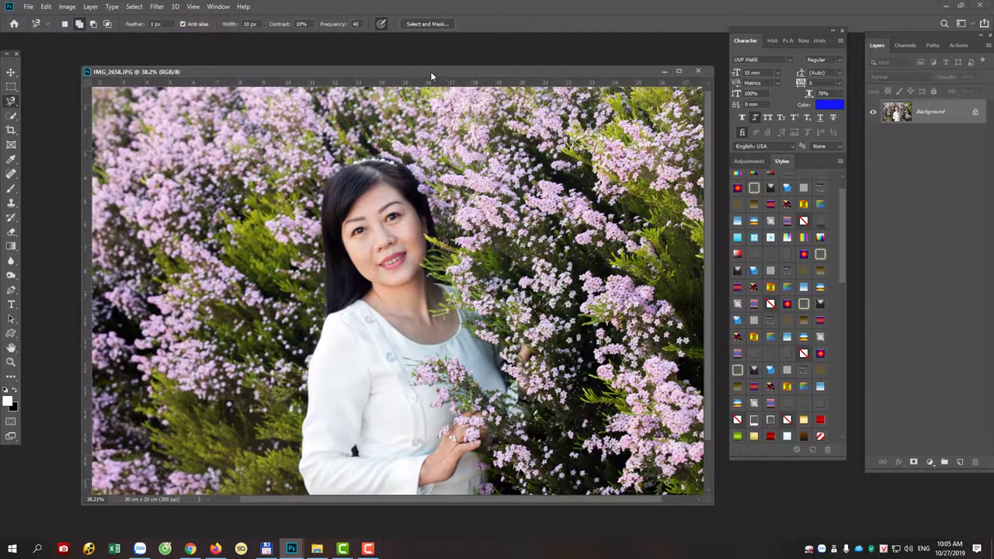
{"action": "scroll", "coordinate": [416, 57], "scroll_direction": "down", "scroll_amount": 1}
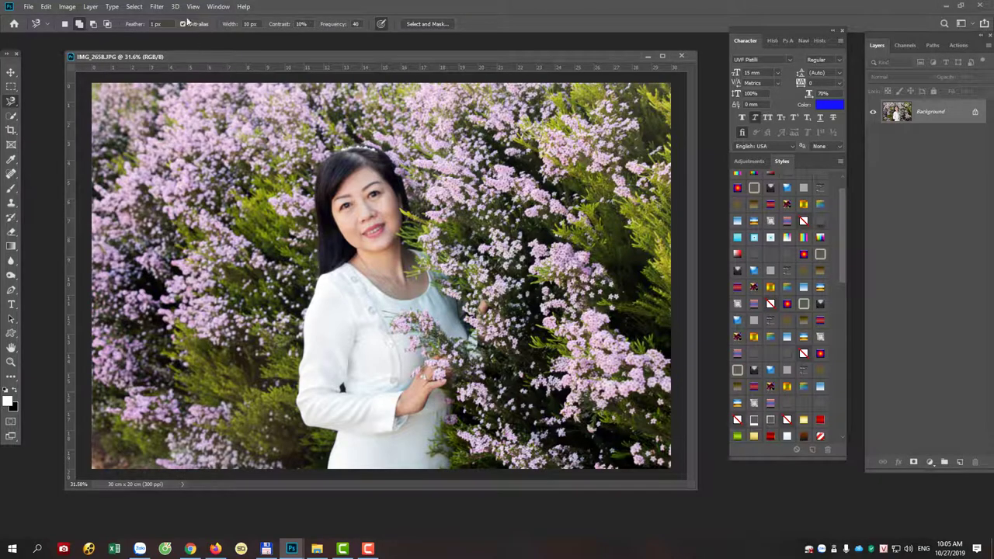
{"action": "left_click", "coordinate": [157, 7]}
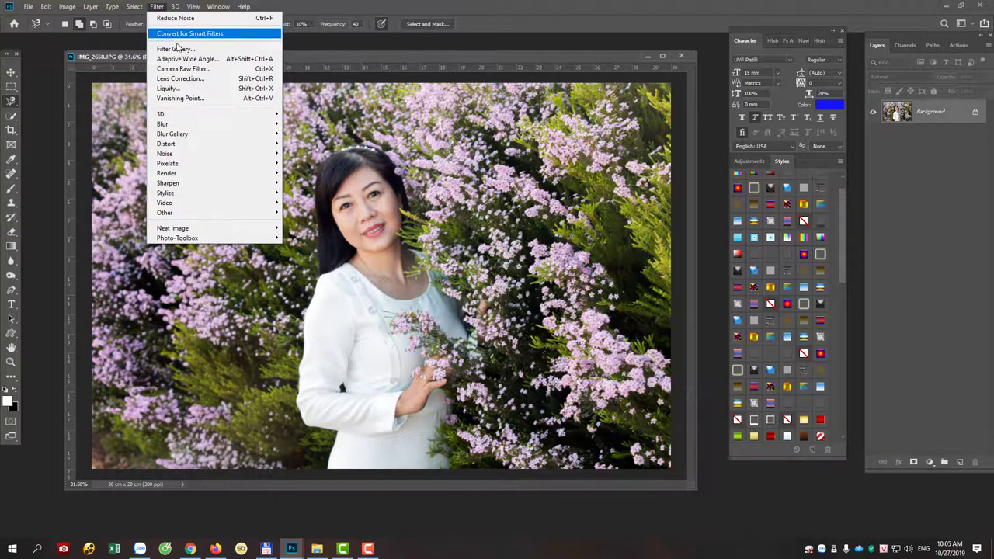
{"action": "left_click", "coordinate": [187, 70]}
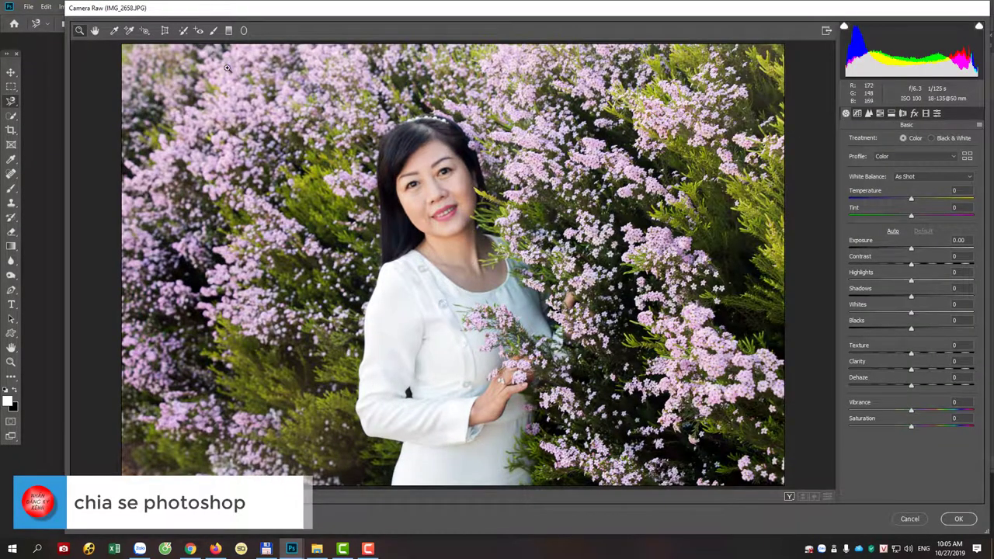
- Reset the Graduated Filter's settings and draw it from the photo's top-left corner
{"action": "left_click", "coordinate": [229, 30]}
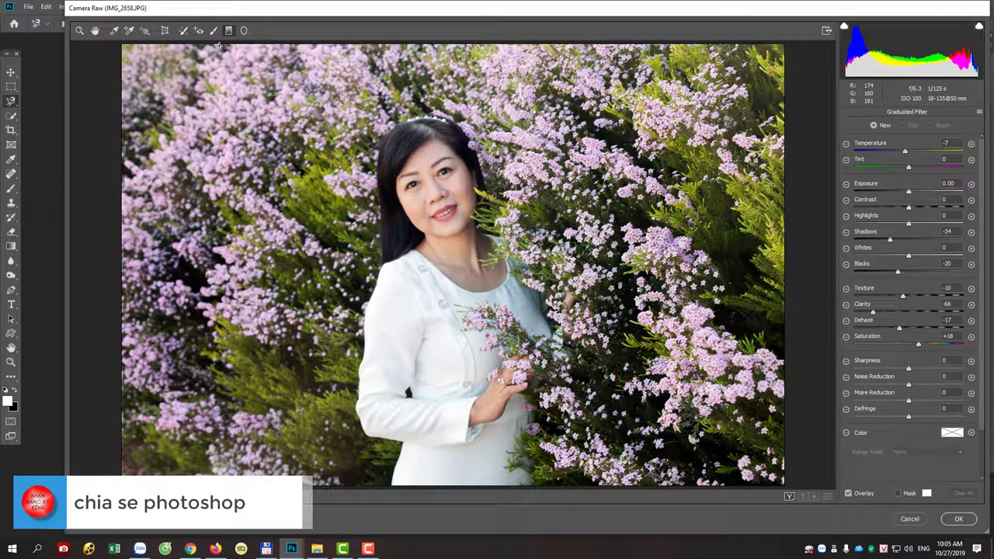
{"action": "left_click", "coordinate": [979, 113]}
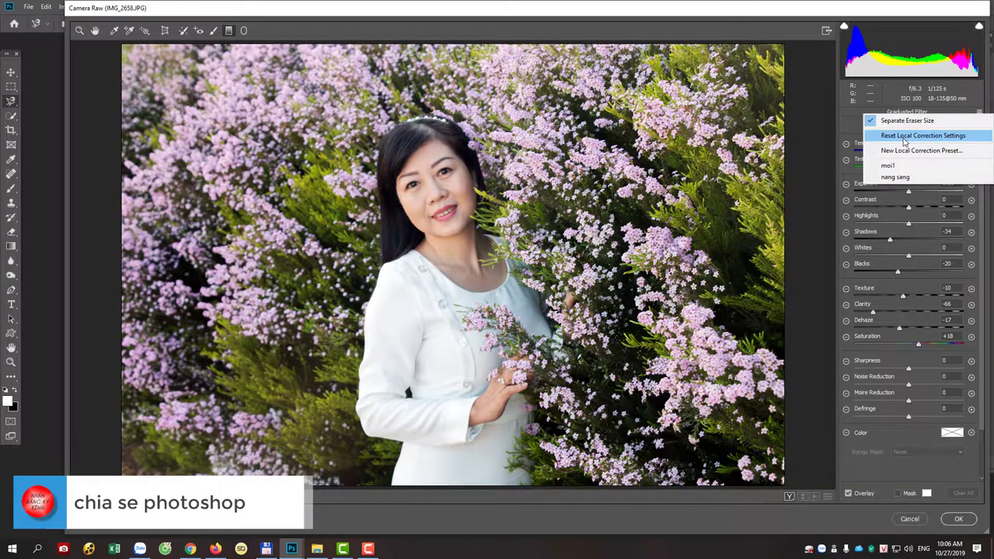
{"action": "left_click", "coordinate": [917, 133]}
{"action": "mouse_move", "coordinate": [204, 45]}
{"action": "left_mouse_down"}
{"action": "mouse_move", "coordinate": [274, 166]}
{"action": "mouse_move", "coordinate": [259, 175]}
{"action": "left_mouse_up"}
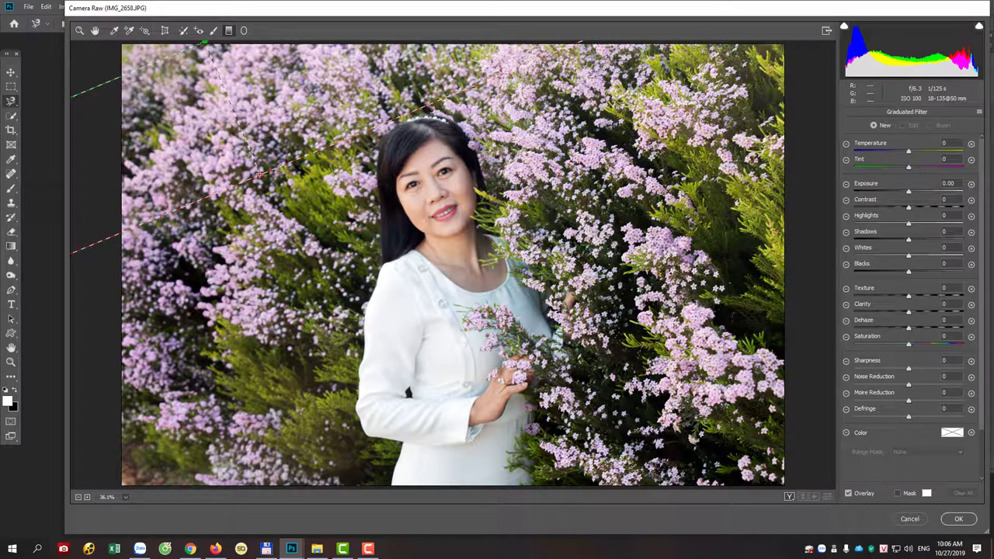
{"action": "left_click_drag", "start_coordinate": [259, 175], "coordinate": [262, 178]}
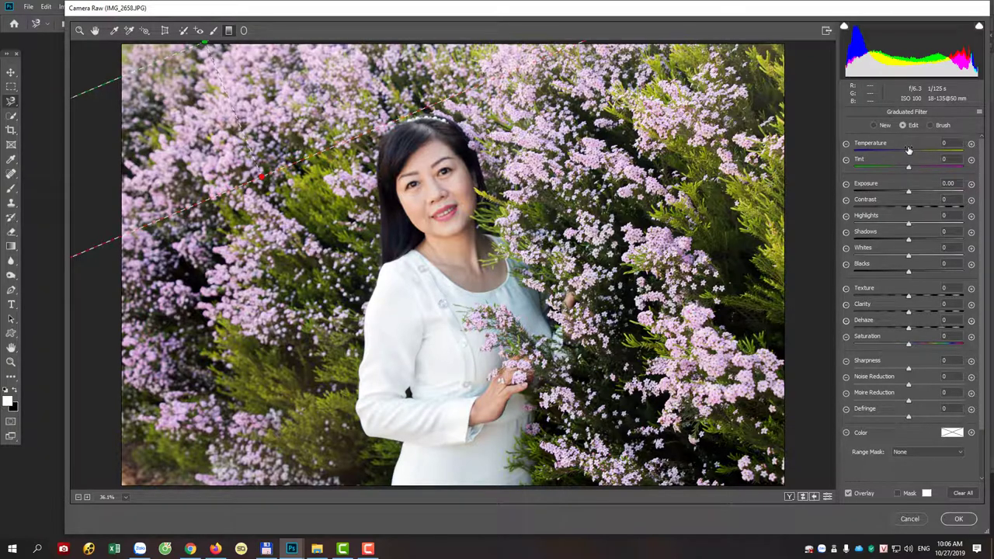
- Give the gradient Temperature +94, Tint -44, Saturation +32, extend it toward the woman, and apply
{"action": "left_click_drag", "start_coordinate": [922, 152], "coordinate": [956, 164]}
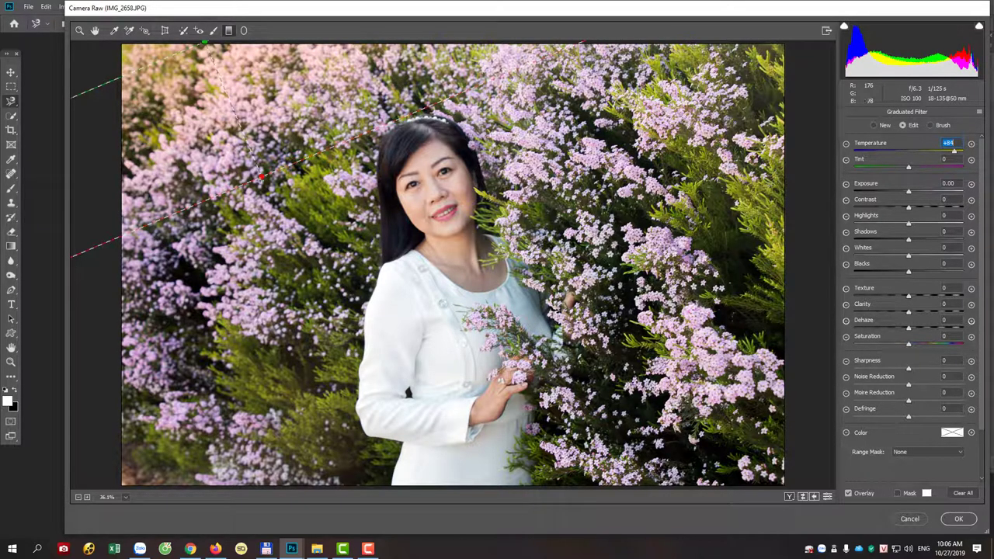
{"action": "mouse_move", "coordinate": [261, 177]}
{"action": "left_mouse_down"}
{"action": "mouse_move", "coordinate": [286, 203]}
{"action": "mouse_move", "coordinate": [322, 305]}
{"action": "left_mouse_up"}
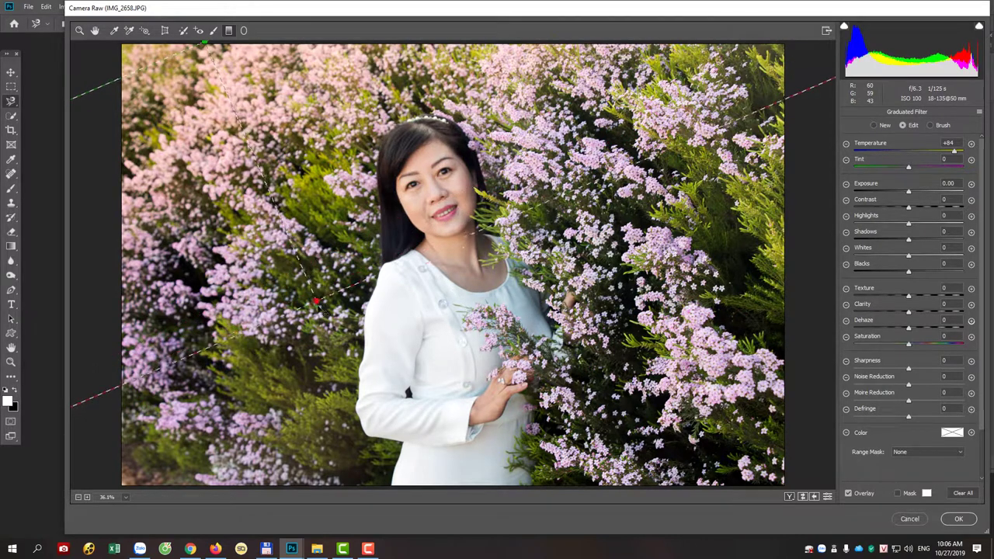
{"action": "left_click_drag", "start_coordinate": [920, 160], "coordinate": [885, 167]}
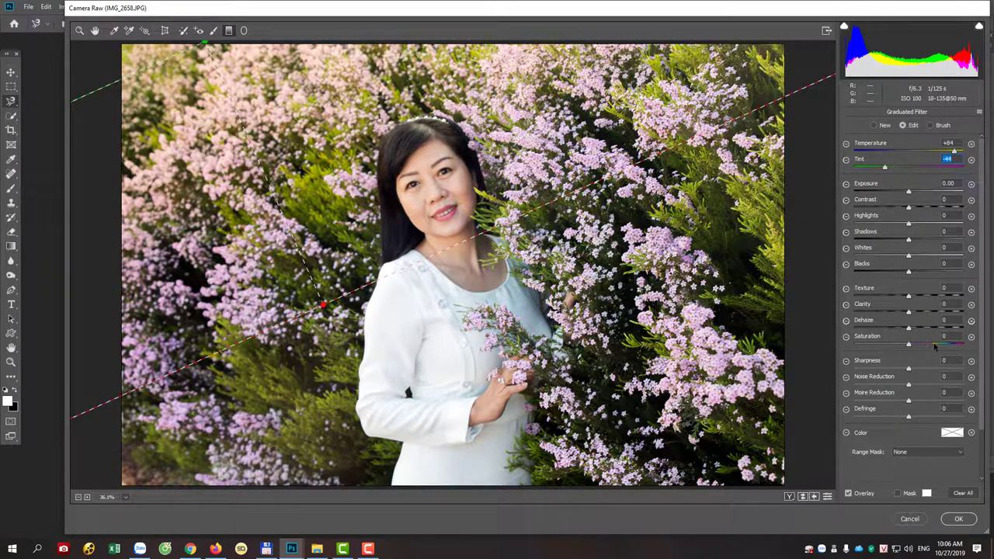
{"action": "left_click_drag", "start_coordinate": [935, 345], "coordinate": [926, 344]}
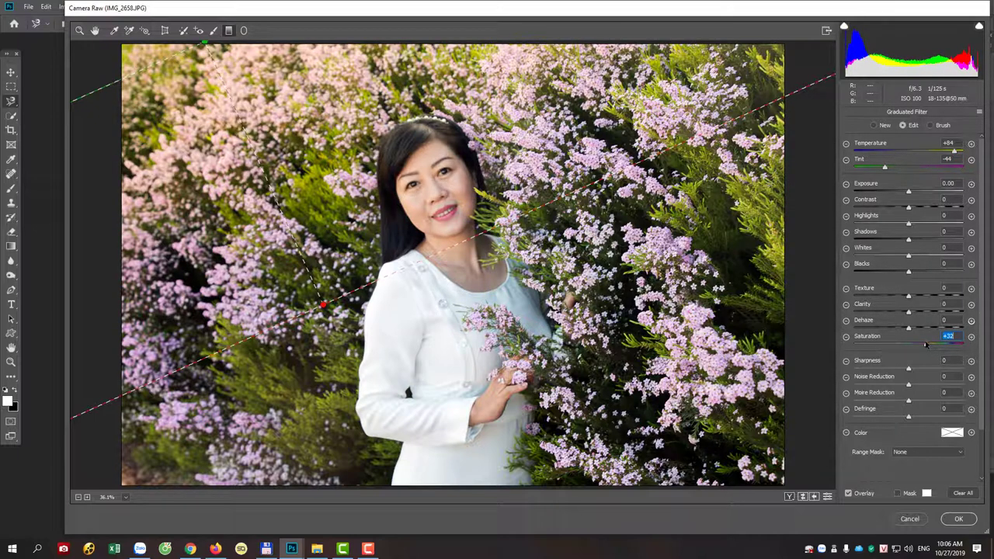
{"action": "left_click_drag", "start_coordinate": [954, 151], "coordinate": [962, 153]}
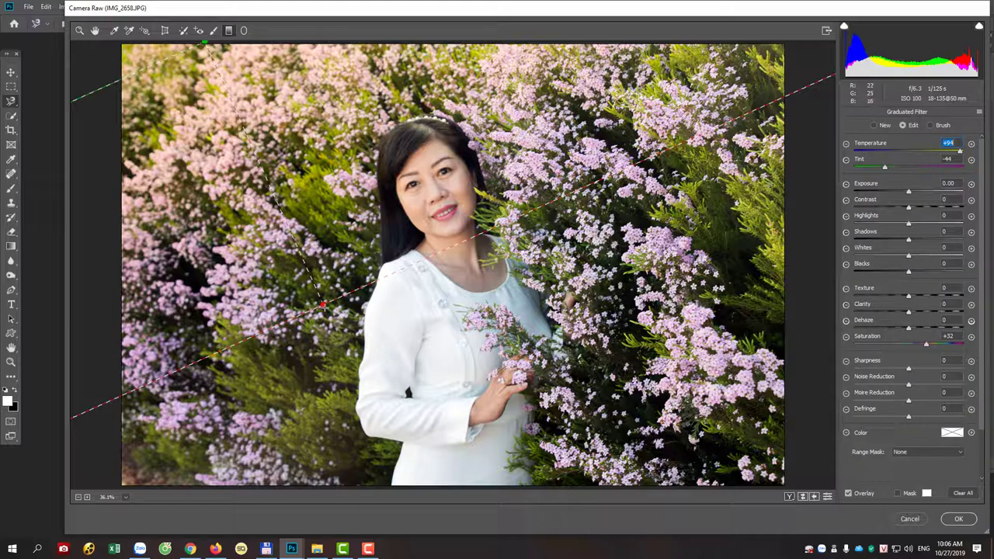
{"action": "left_click_drag", "start_coordinate": [323, 306], "coordinate": [334, 311]}
{"action": "left_click", "coordinate": [960, 519]}
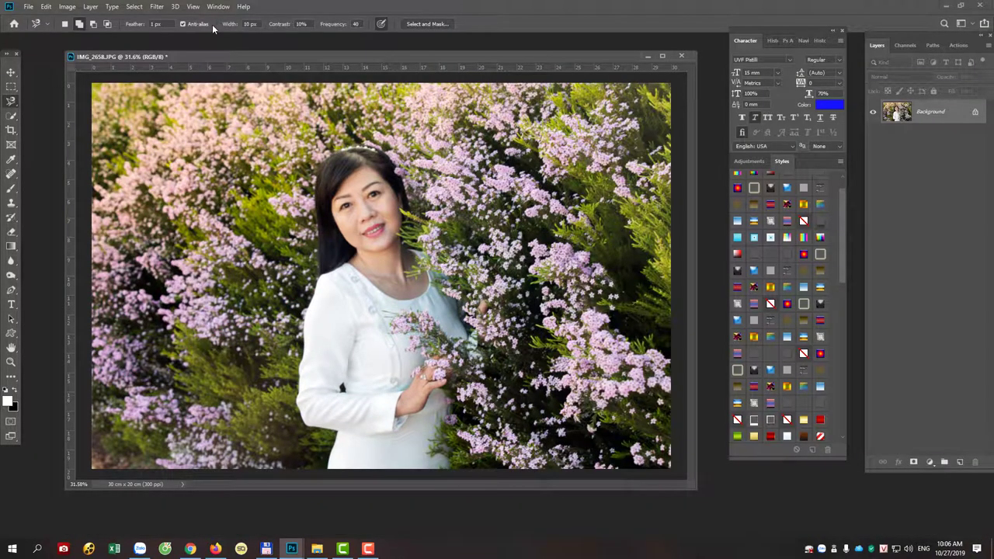
- Render a 50-300mm Zoom lens flare in the top-left corner at 137% brightness
{"action": "left_click", "coordinate": [158, 7]}
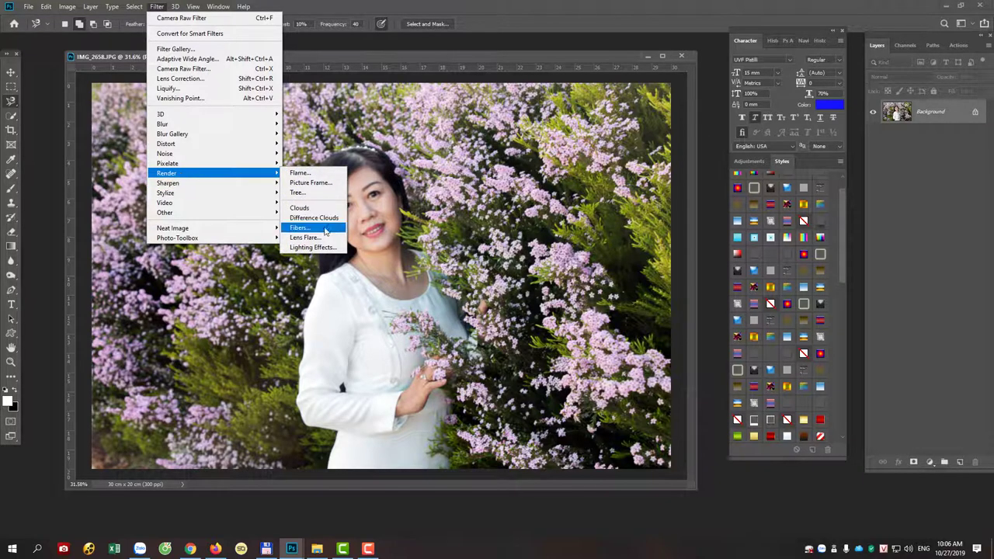
{"action": "mouse_move", "coordinate": [167, 174]}
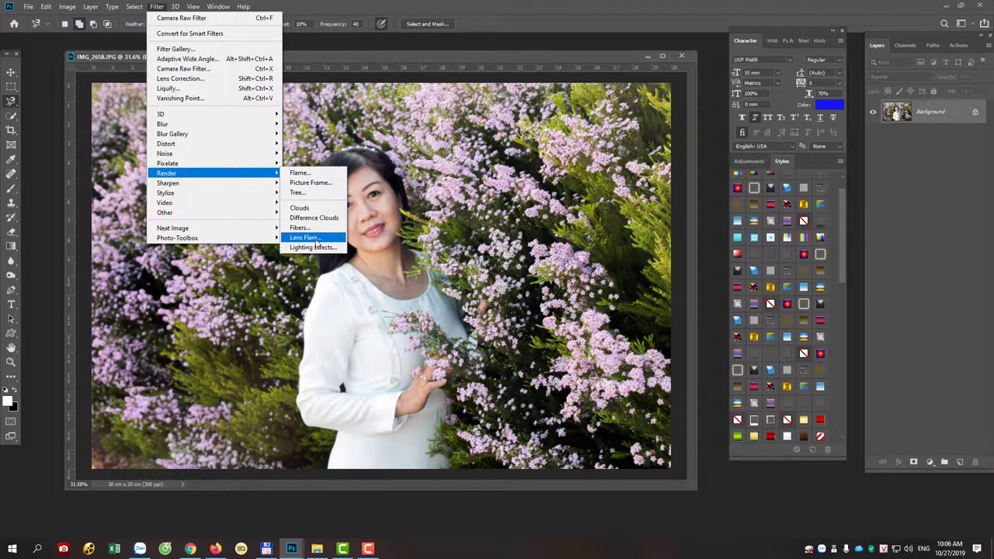
{"action": "left_click", "coordinate": [315, 239]}
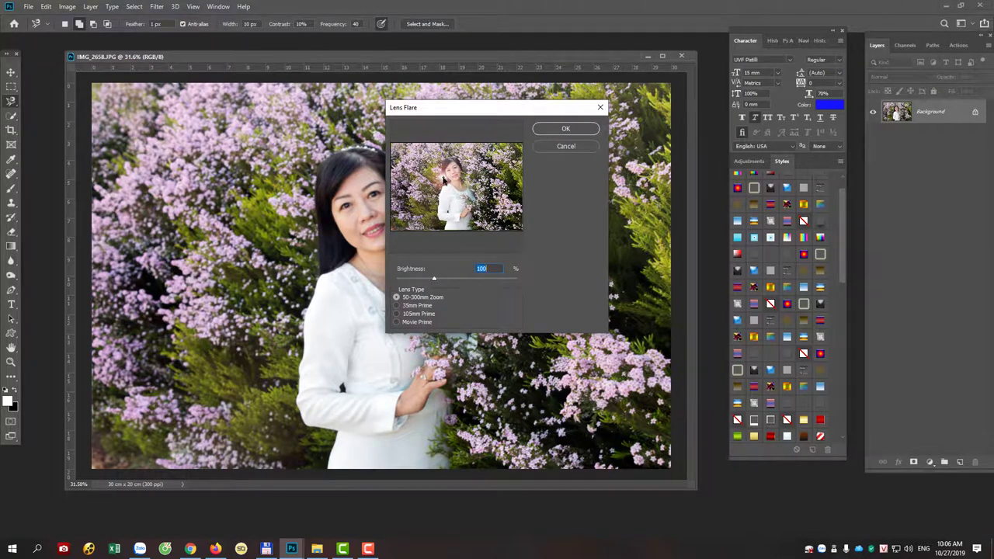
{"action": "left_click_drag", "start_coordinate": [444, 180], "coordinate": [396, 151]}
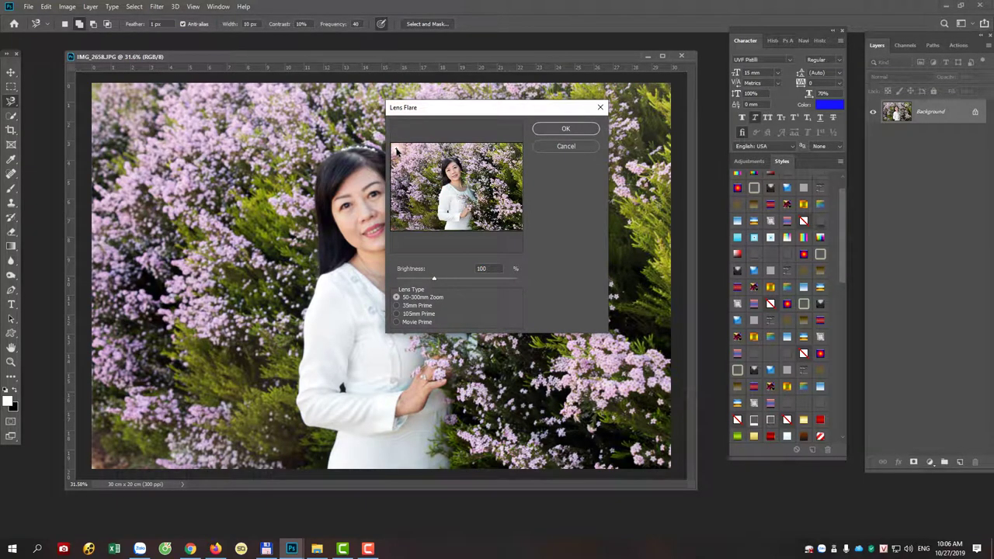
{"action": "left_click_drag", "start_coordinate": [396, 152], "coordinate": [399, 148]}
{"action": "left_click_drag", "start_coordinate": [447, 280], "coordinate": [449, 281]}
{"action": "left_click_drag", "start_coordinate": [405, 152], "coordinate": [404, 145]}
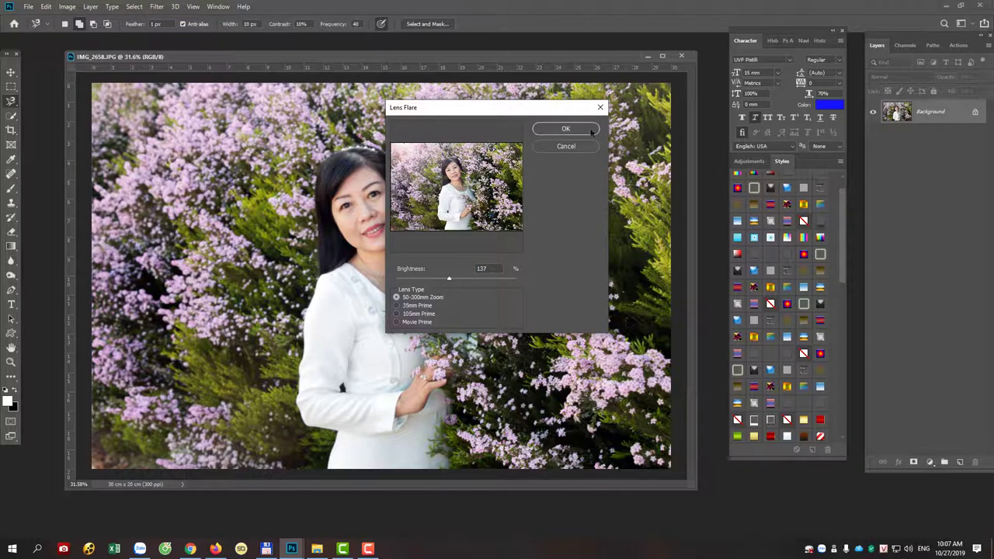
{"action": "left_click", "coordinate": [592, 129]}
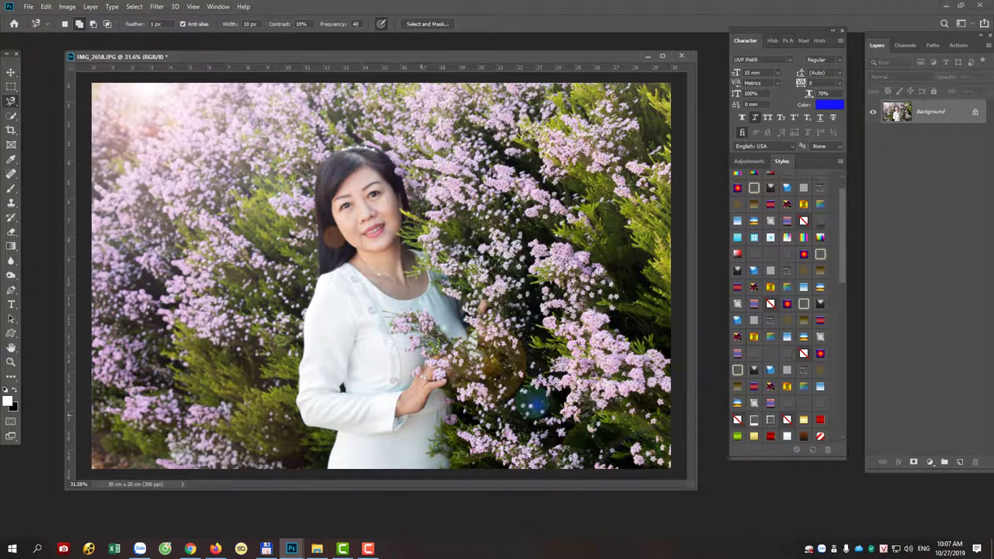
{"action": "scroll", "coordinate": [385, 217], "scroll_direction": "up", "scroll_amount": 1}
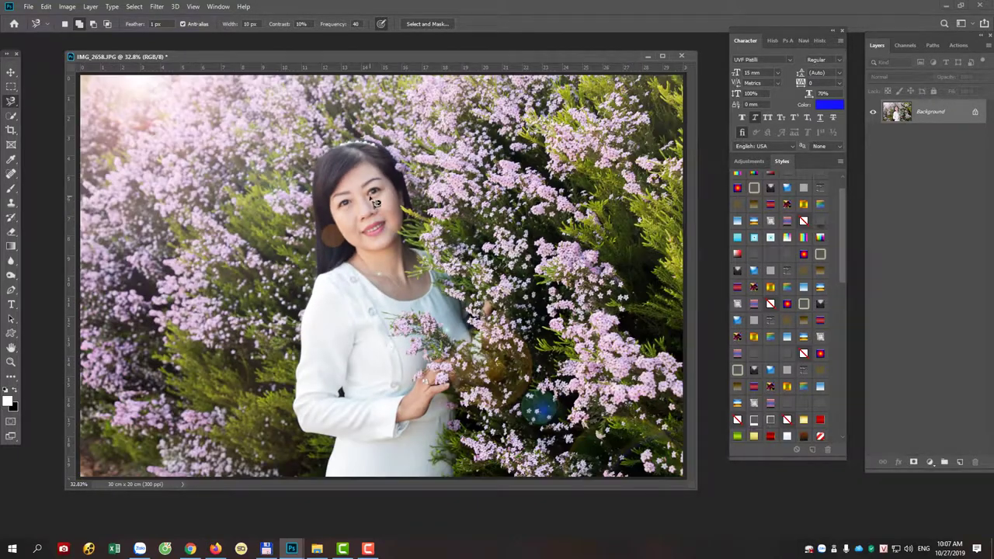
{"action": "scroll", "coordinate": [375, 204], "scroll_direction": "up", "scroll_amount": 1}
{"action": "scroll", "coordinate": [379, 225], "scroll_direction": "up", "scroll_amount": 3}
{"action": "scroll", "coordinate": [385, 264], "scroll_direction": "up", "scroll_amount": 2}
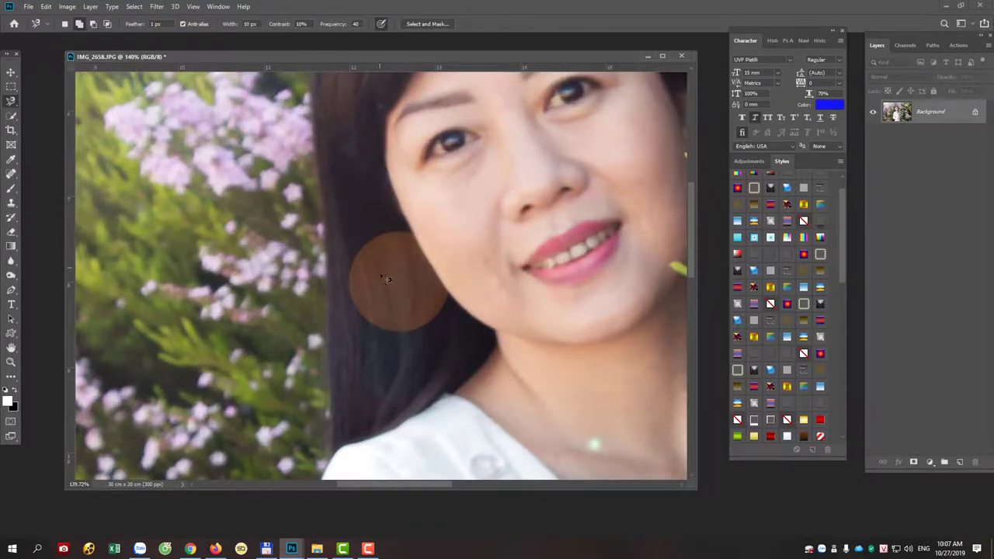
{"action": "scroll", "coordinate": [385, 276], "scroll_direction": "down", "scroll_amount": 2}
{"action": "scroll", "coordinate": [384, 275], "scroll_direction": "down", "scroll_amount": 1}
{"action": "scroll", "coordinate": [385, 272], "scroll_direction": "down", "scroll_amount": 1}
{"action": "scroll", "coordinate": [385, 256], "scroll_direction": "down", "scroll_amount": 2}
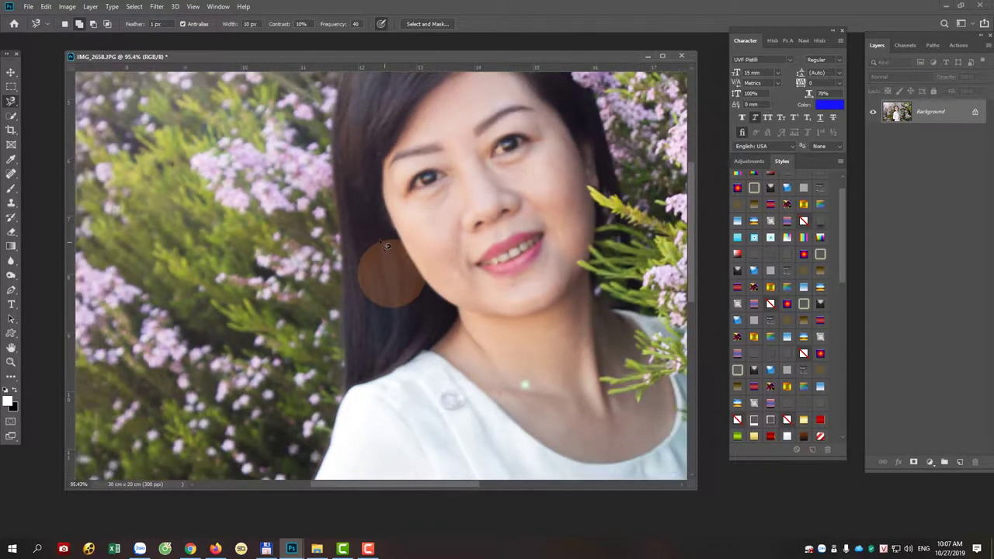
{"action": "scroll", "coordinate": [363, 261], "scroll_direction": "down", "scroll_amount": 1}
{"action": "scroll", "coordinate": [373, 249], "scroll_direction": "down", "scroll_amount": 1}
{"action": "scroll", "coordinate": [369, 260], "scroll_direction": "down", "scroll_amount": 1}
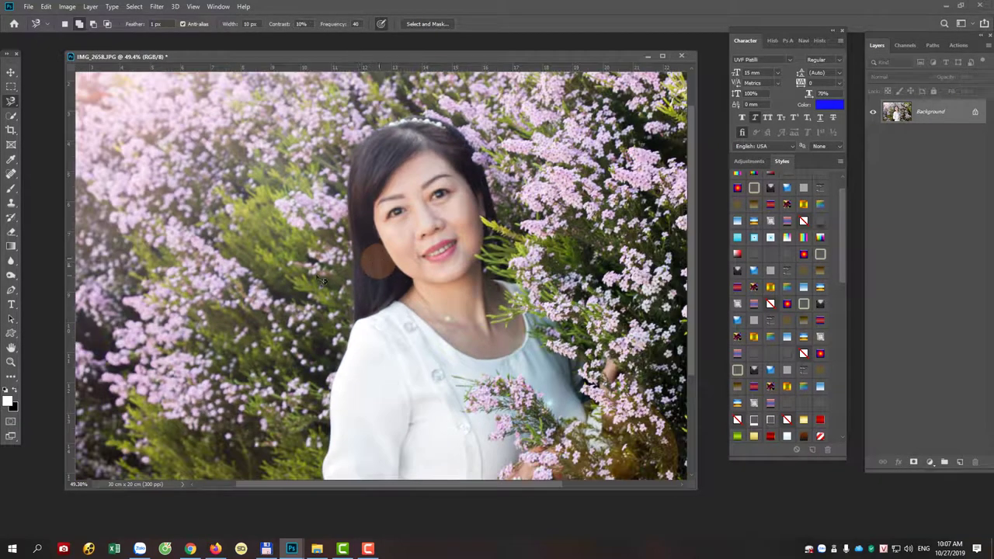
{"action": "scroll", "coordinate": [380, 260], "scroll_direction": "up", "scroll_amount": 1}
{"action": "scroll", "coordinate": [381, 259], "scroll_direction": "up", "scroll_amount": 1}
{"action": "scroll", "coordinate": [385, 263], "scroll_direction": "up", "scroll_amount": 2}
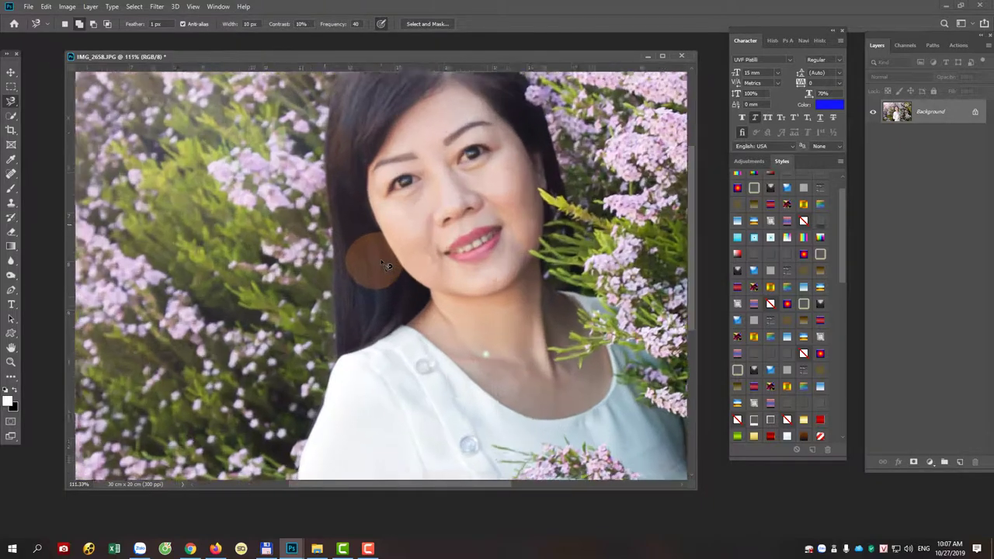
{"action": "scroll", "coordinate": [385, 264], "scroll_direction": "up", "scroll_amount": 1}
{"action": "scroll", "coordinate": [384, 261], "scroll_direction": "down", "scroll_amount": 2}
{"action": "scroll", "coordinate": [384, 258], "scroll_direction": "down", "scroll_amount": 1}
{"action": "scroll", "coordinate": [383, 250], "scroll_direction": "down", "scroll_amount": 1}
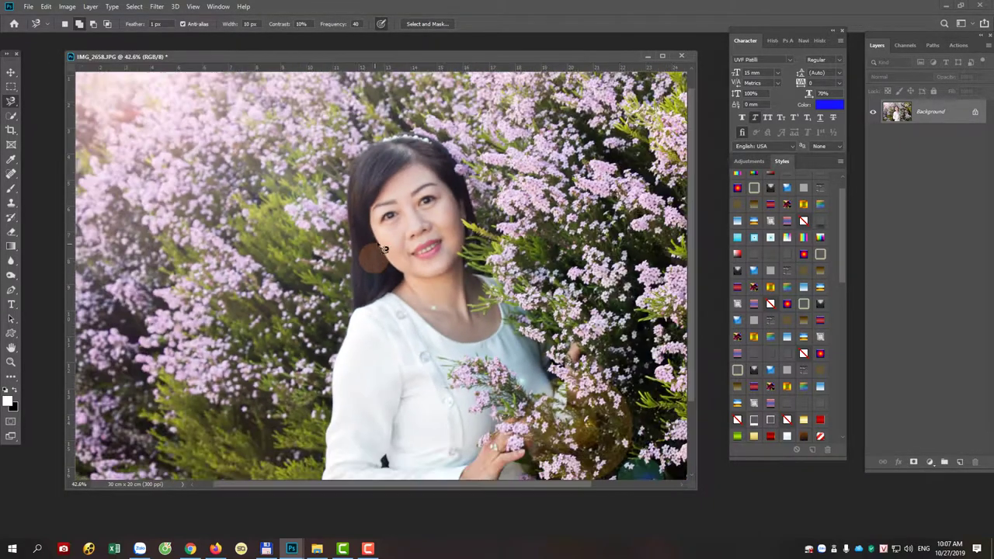
{"action": "scroll", "coordinate": [382, 249], "scroll_direction": "down", "scroll_amount": 1}
{"action": "scroll", "coordinate": [383, 250], "scroll_direction": "down", "scroll_amount": 1}
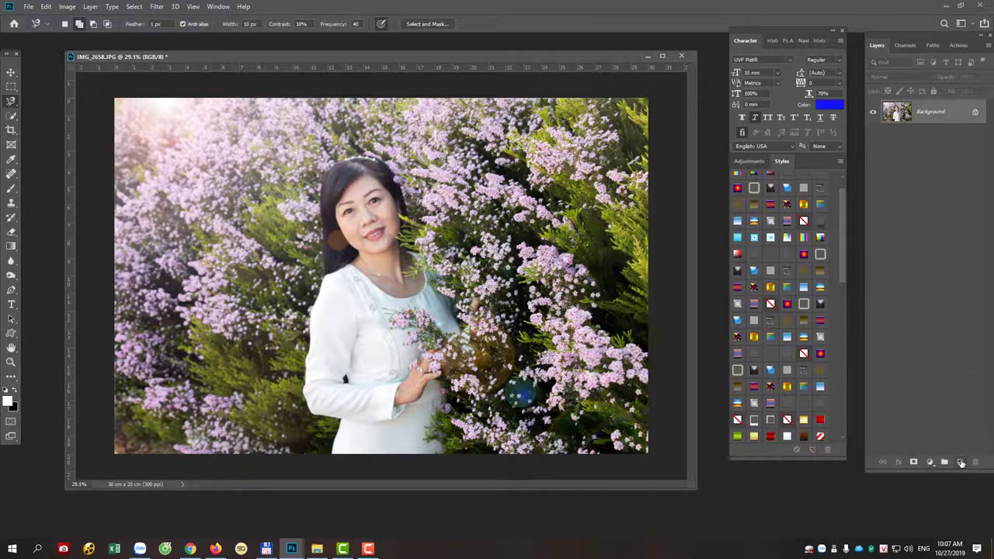
- History-brush from the Levels (Save) state to erase flare spots on the woman and flowers
{"action": "left_click", "coordinate": [769, 40]}
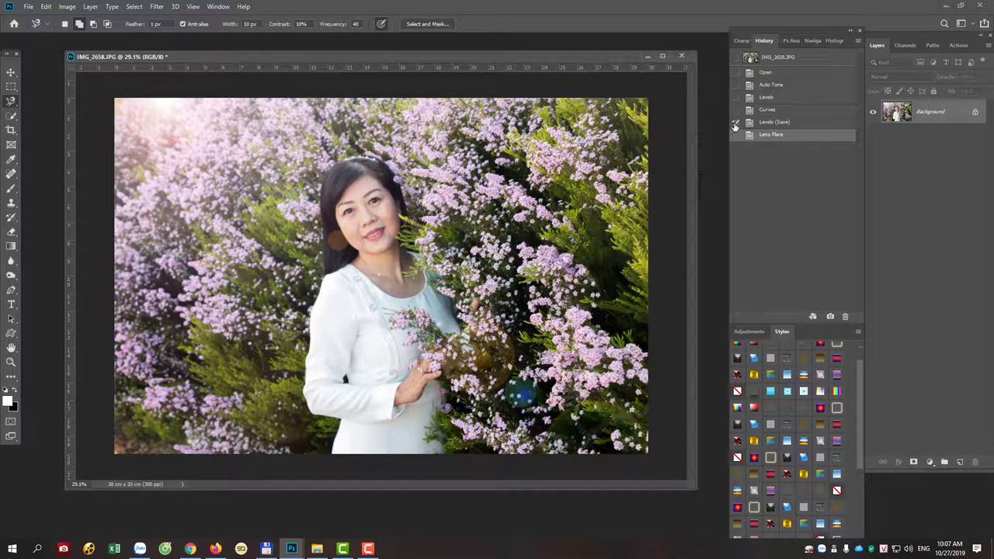
{"action": "left_click", "coordinate": [735, 123]}
{"action": "key", "text": "y"}
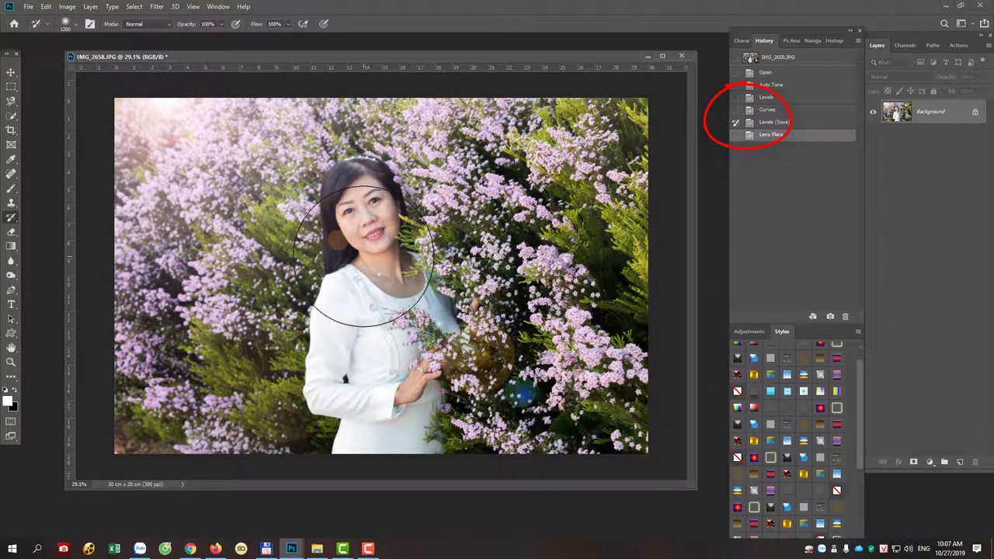
{"action": "mouse_move", "coordinate": [363, 256]}
{"action": "left_mouse_down"}
{"action": "mouse_move", "coordinate": [378, 226]}
{"action": "mouse_move", "coordinate": [396, 326]}
{"action": "left_mouse_up"}
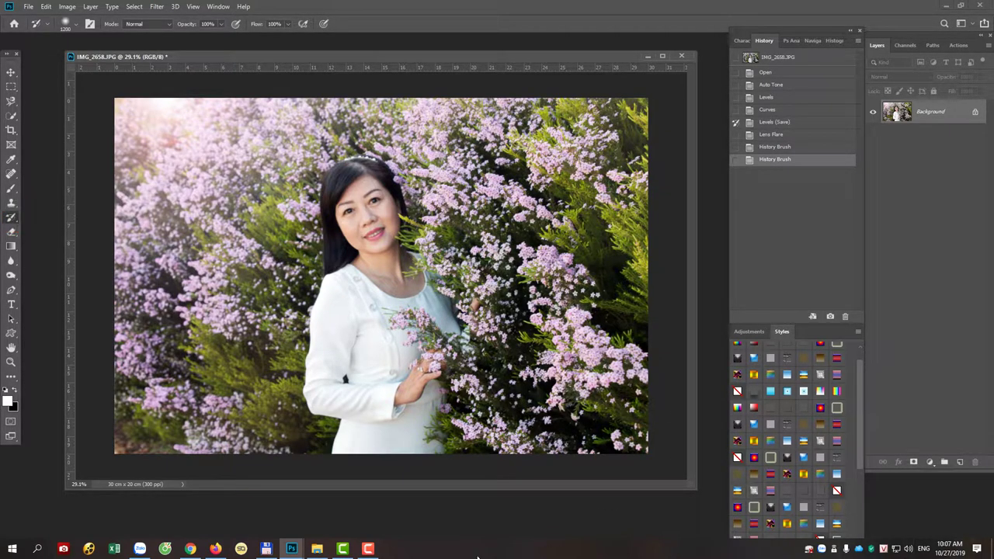
{"action": "left_click", "coordinate": [368, 550]}
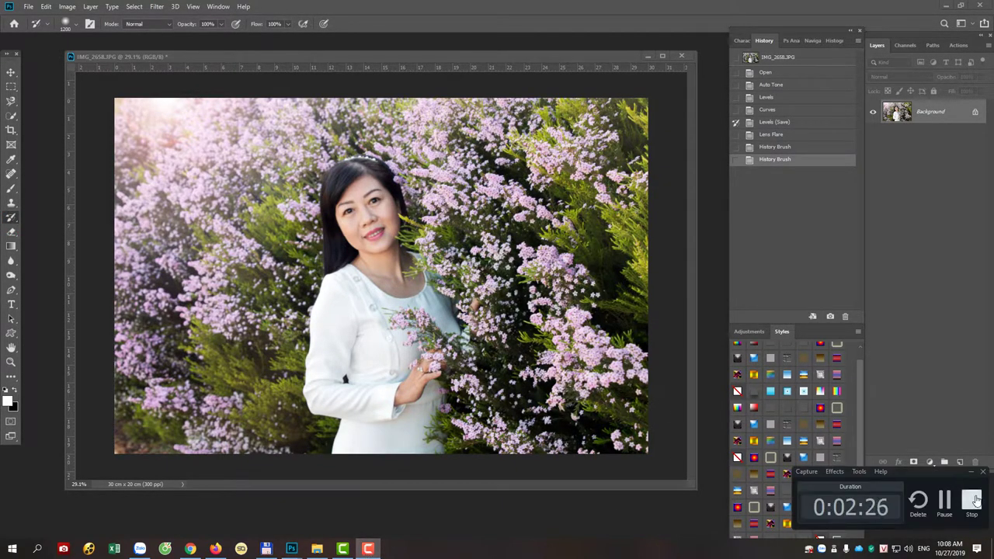